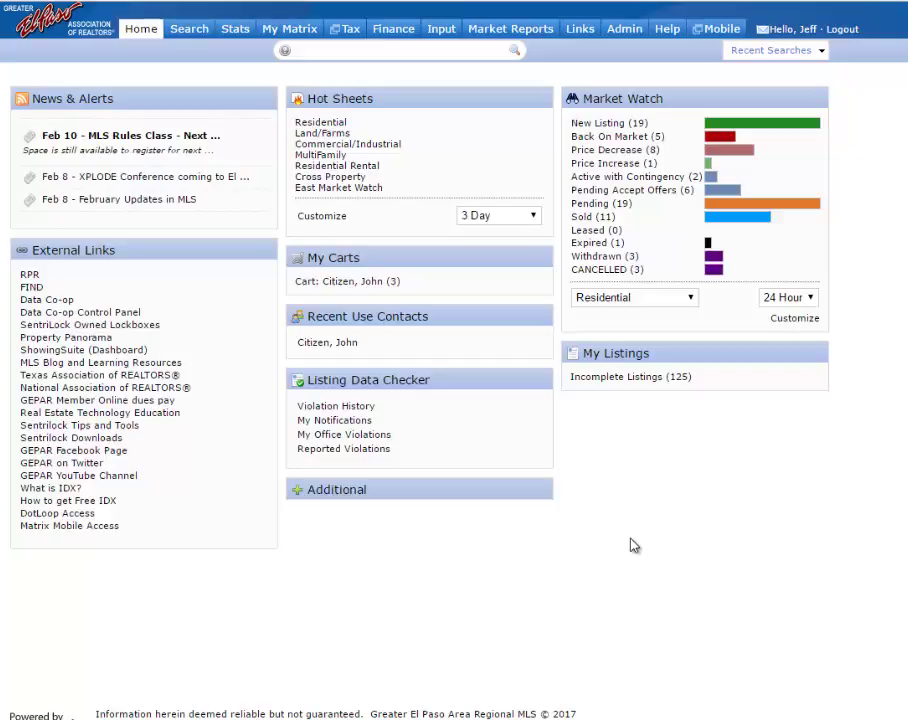
# - Open Settings from the My Matrix dropdown in the top menu bar
pyautogui.moveTo(297, 29)
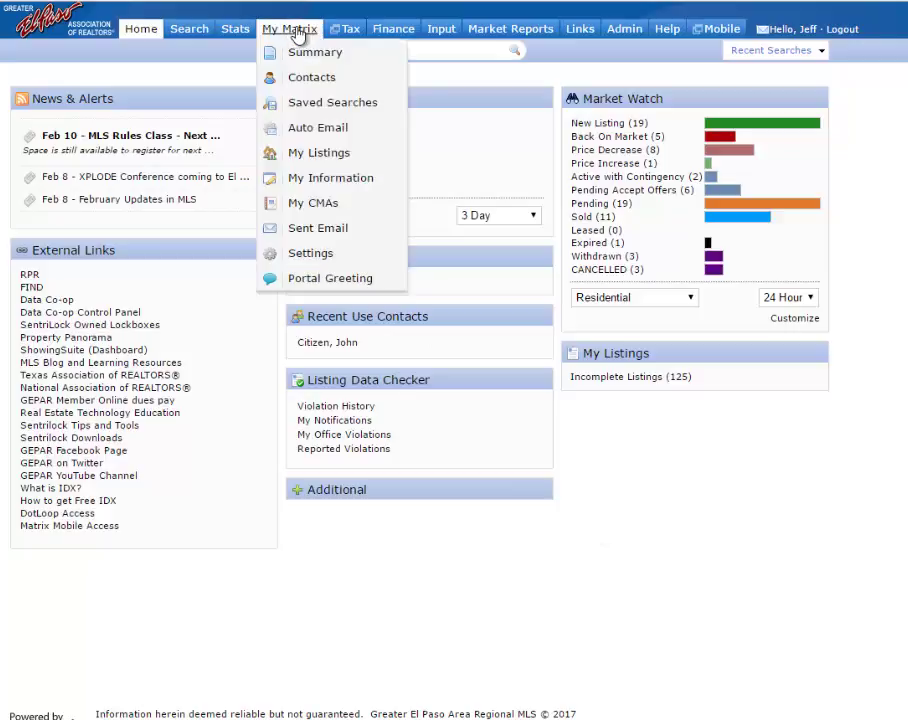
pyautogui.click(302, 256)
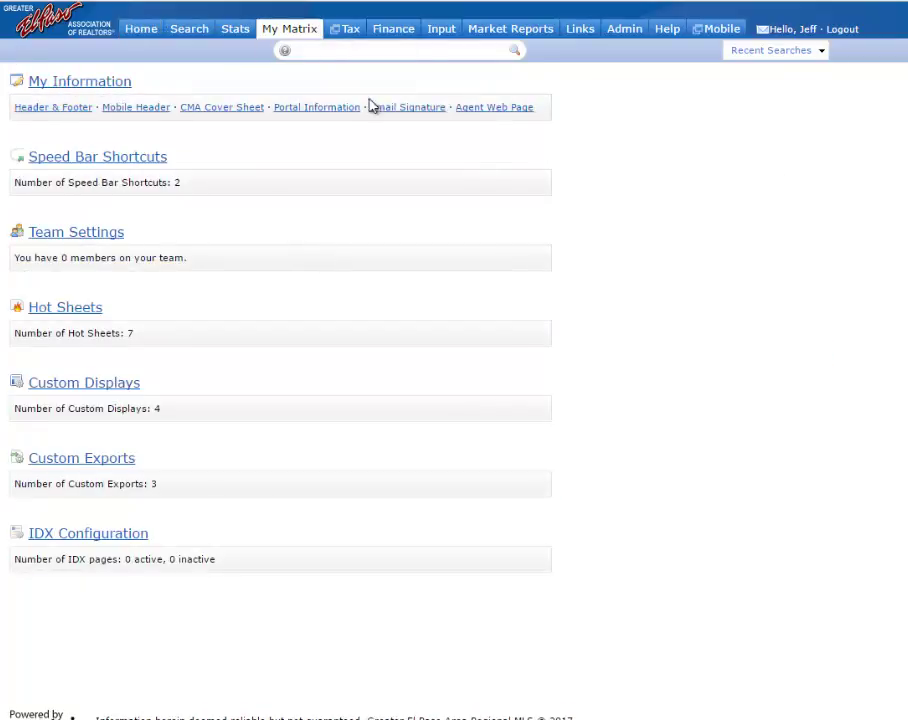
# - Open Agent Web Page settings, keep the page enabled, and set the URL name to elpasotx
pyautogui.click(480, 114)
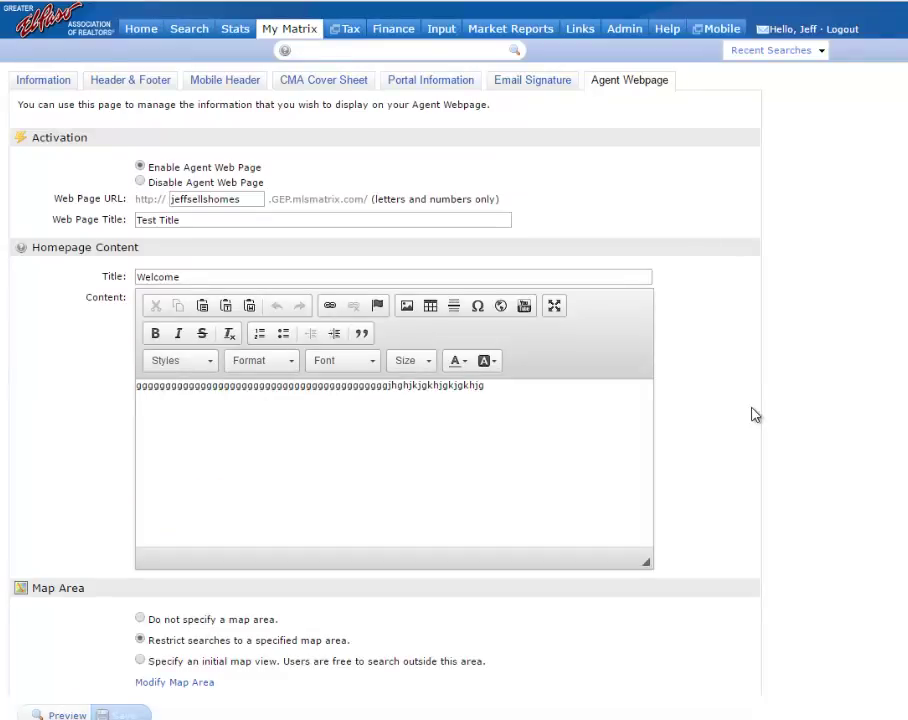
pyautogui.scroll(-3, 683, 428)
pyautogui.scroll(3, 720, 435)
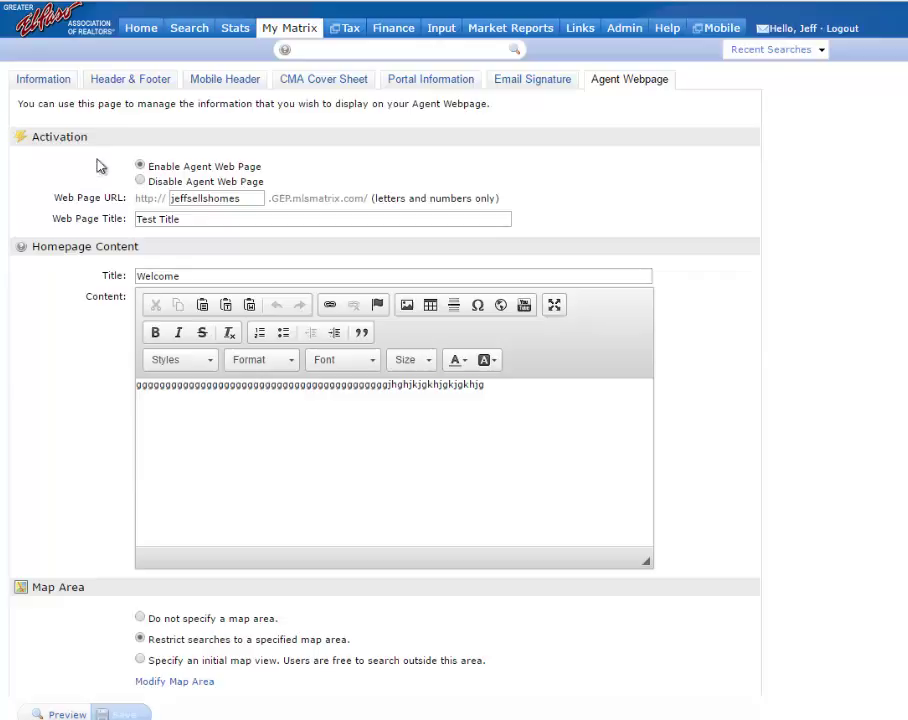
pyautogui.click(140, 181)
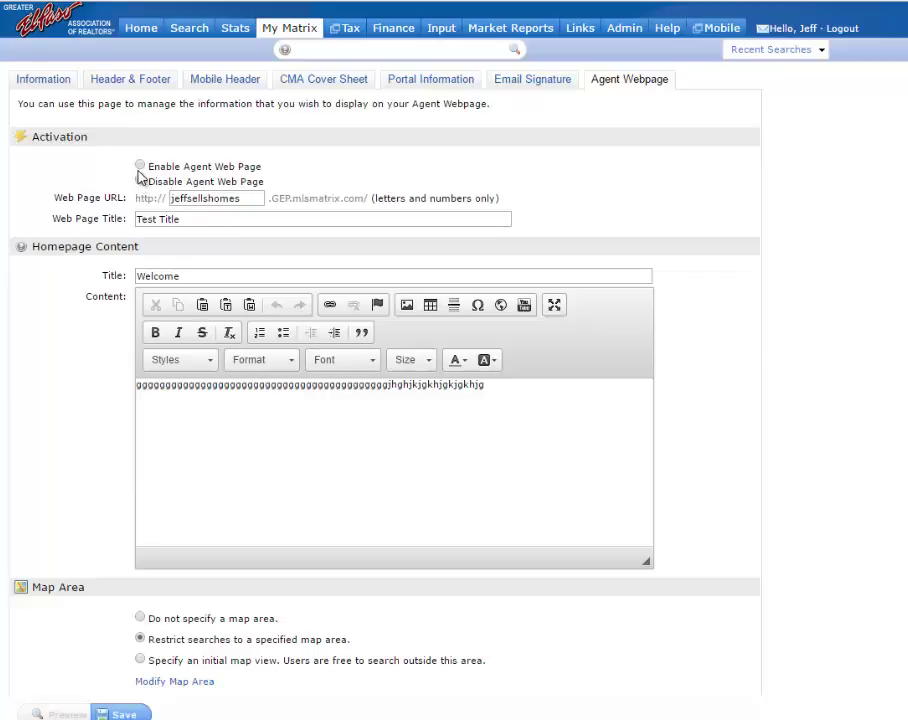
pyautogui.click(140, 166)
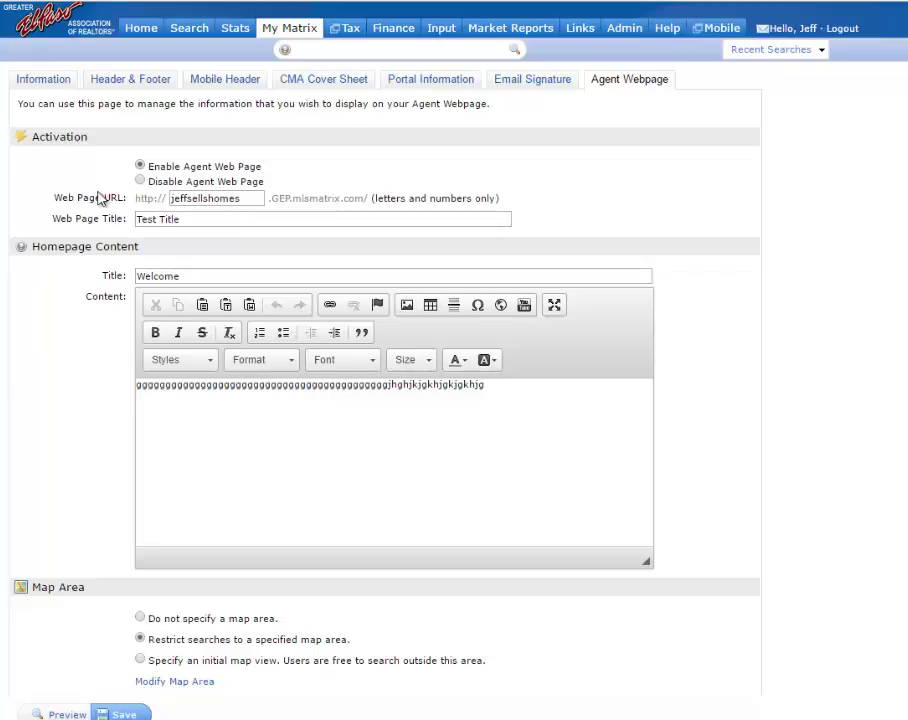
pyautogui.moveTo(252, 203); pyautogui.dragTo(155, 200)
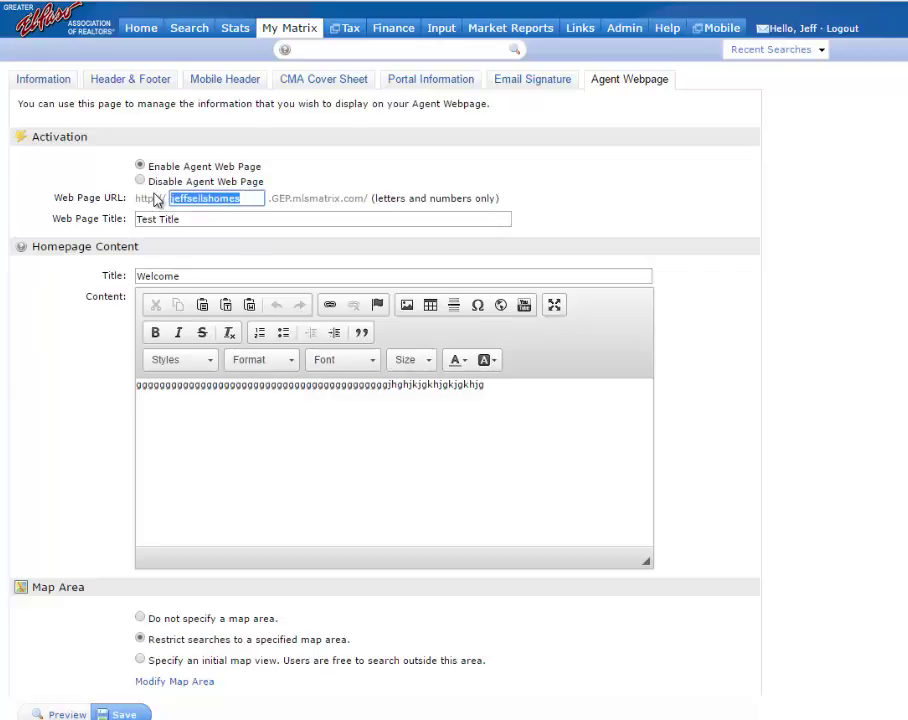
pyautogui.write('testrealtor')
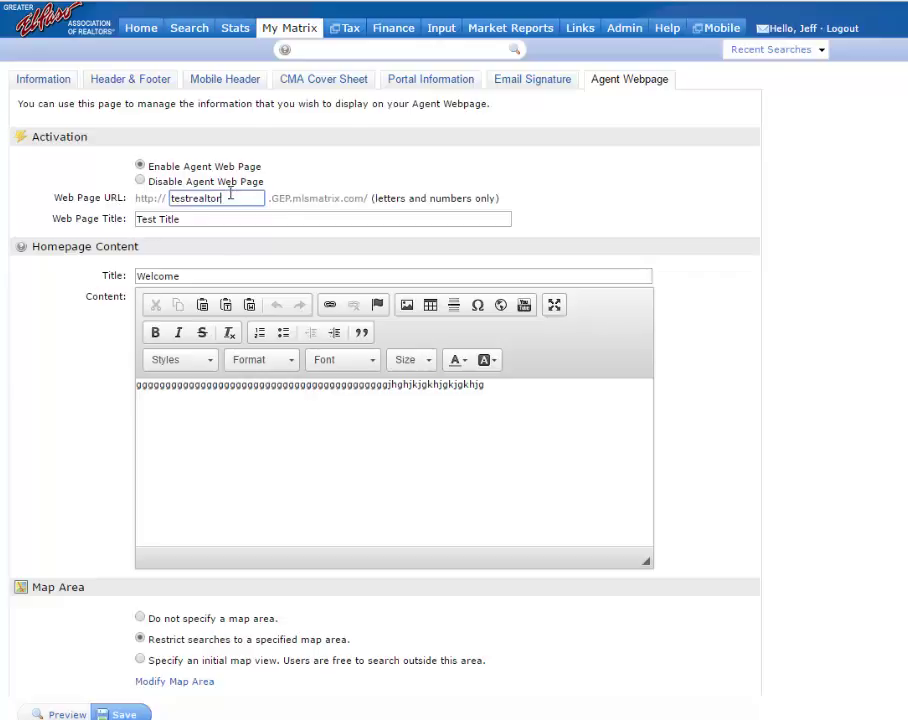
pyautogui.moveTo(222, 198); pyautogui.dragTo(160, 199)
pyautogui.write('elpasotx')
pyautogui.click(896, 540)
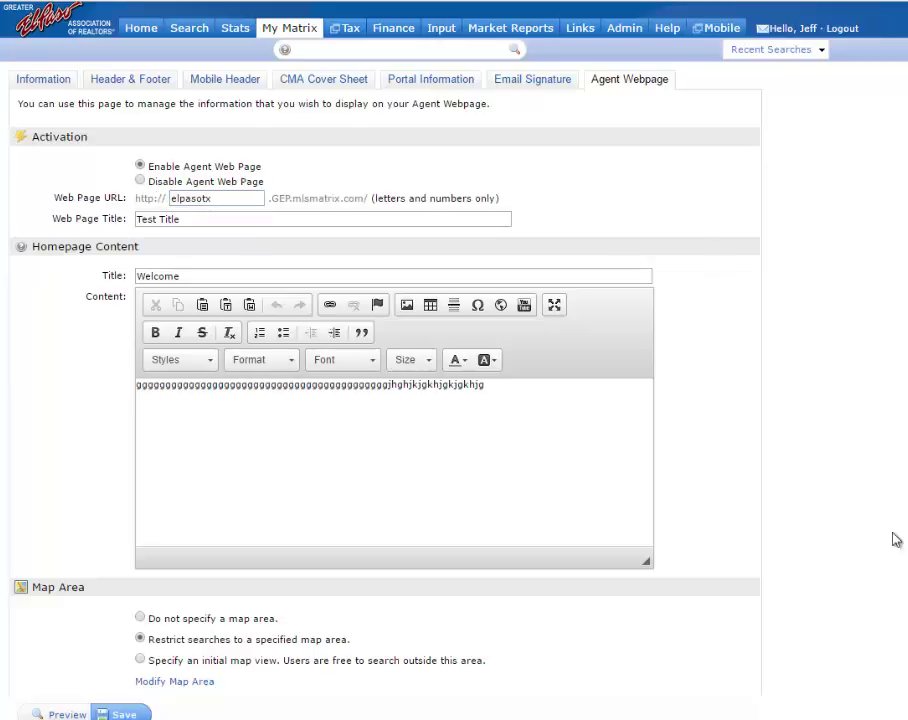
# - Replace the web page title 'Test Title' with 'Home Search'
pyautogui.click(194, 221)
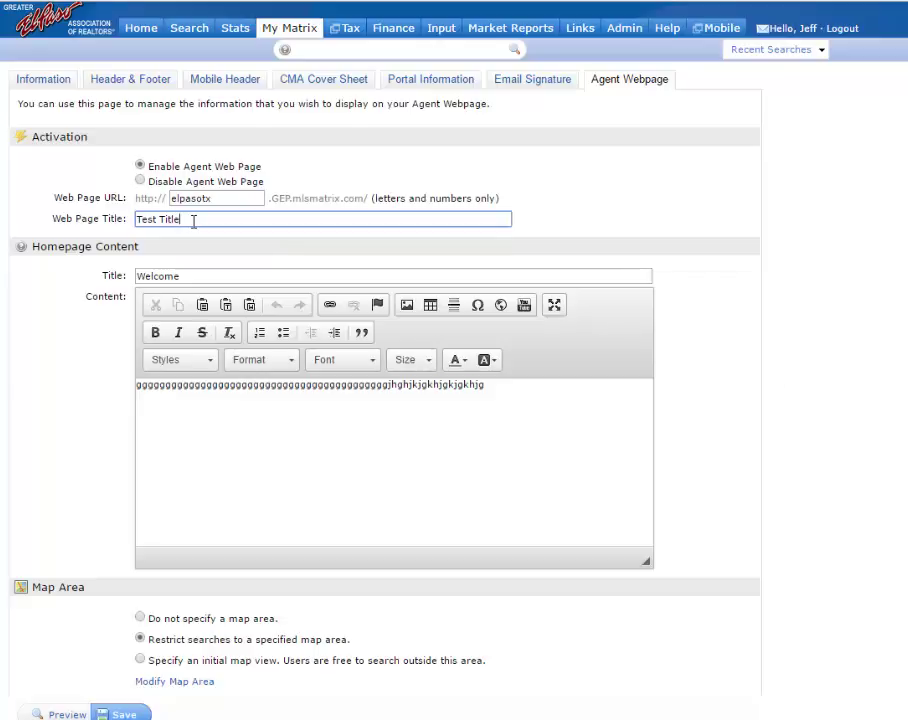
pyautogui.moveTo(194, 221); pyautogui.dragTo(45, 229)
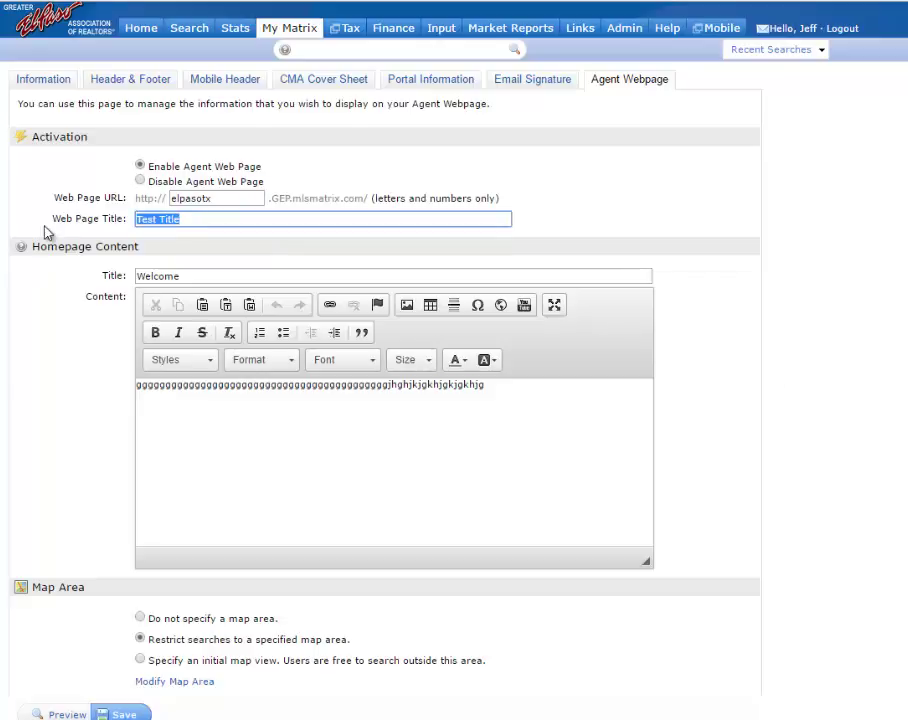
pyautogui.write('Home Searc')
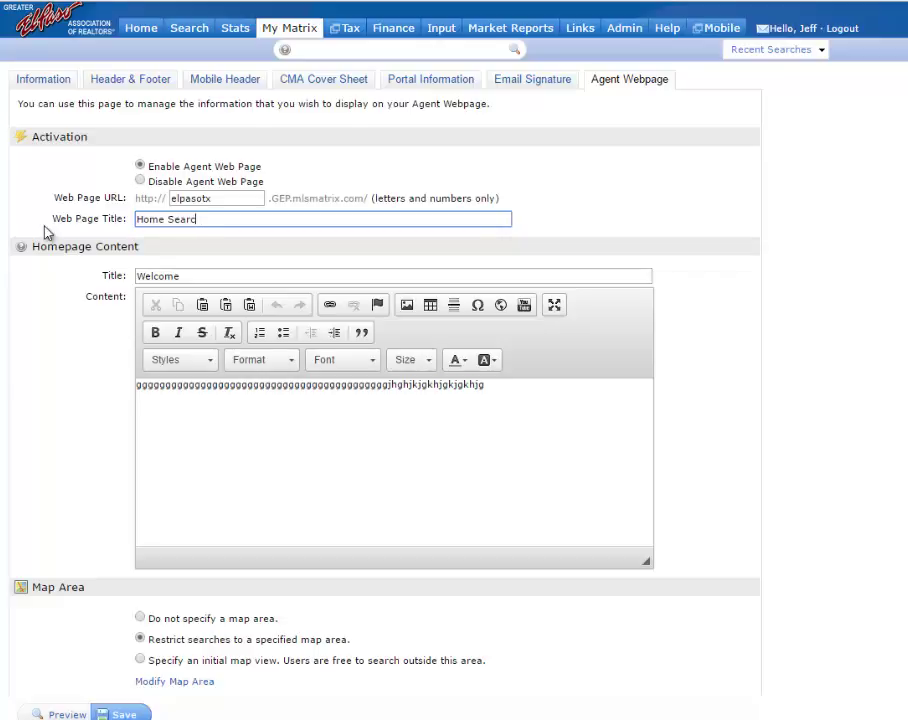
pyautogui.write('h')
pyautogui.click(829, 432)
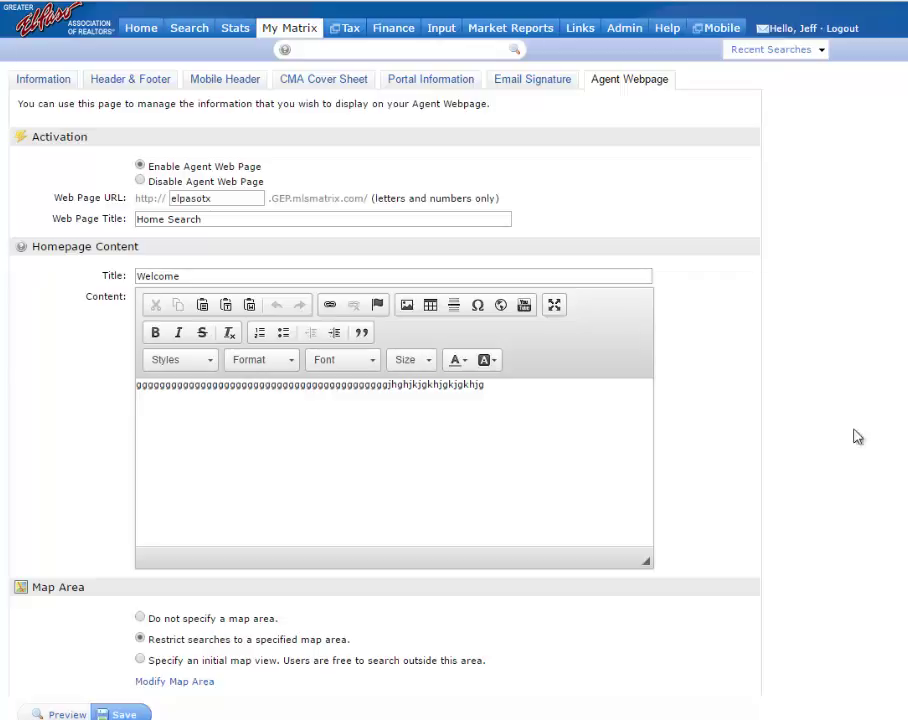
# - Preview the live agent web page, then close the preview with Ctrl+W
pyautogui.scroll(-1, 665, 426)
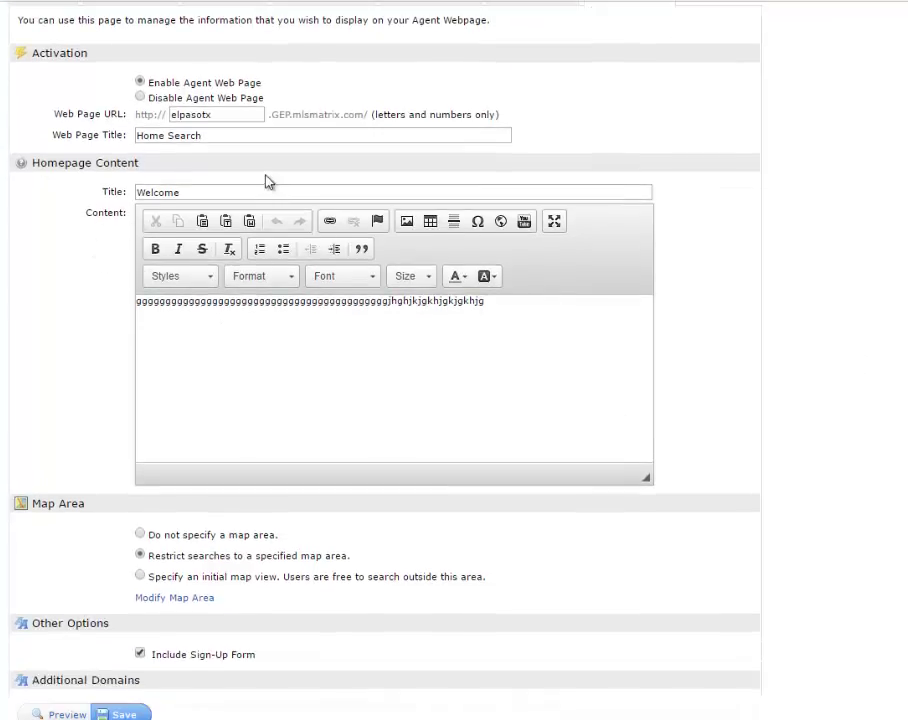
pyautogui.click(63, 714)
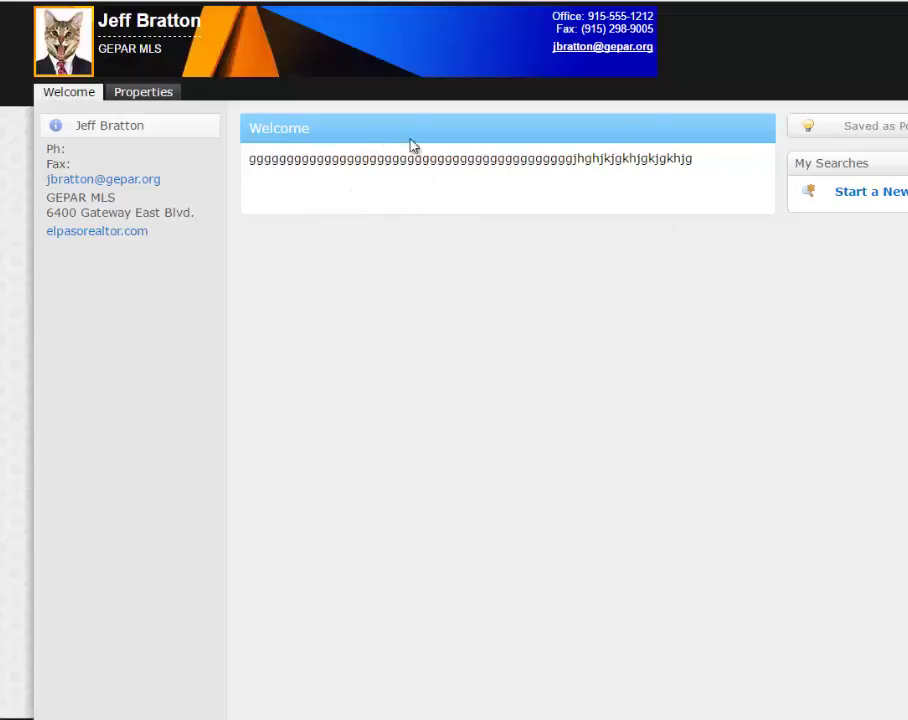
pyautogui.hotkey('ctrl', 'w')
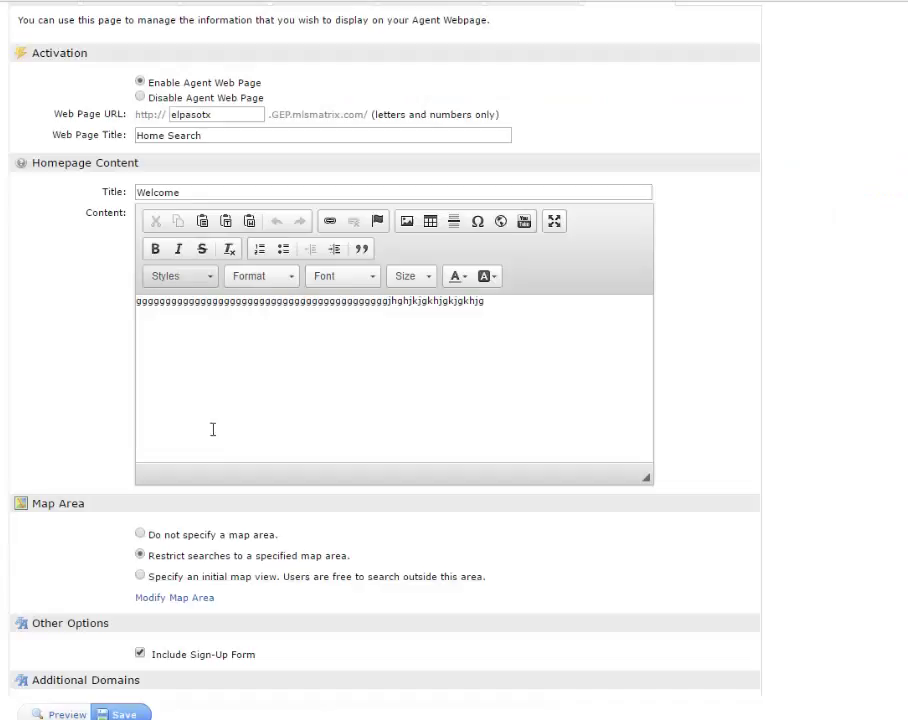
# - Delete the placeholder line from the homepage welcome content
pyautogui.moveTo(484, 300); pyautogui.dragTo(58, 301)
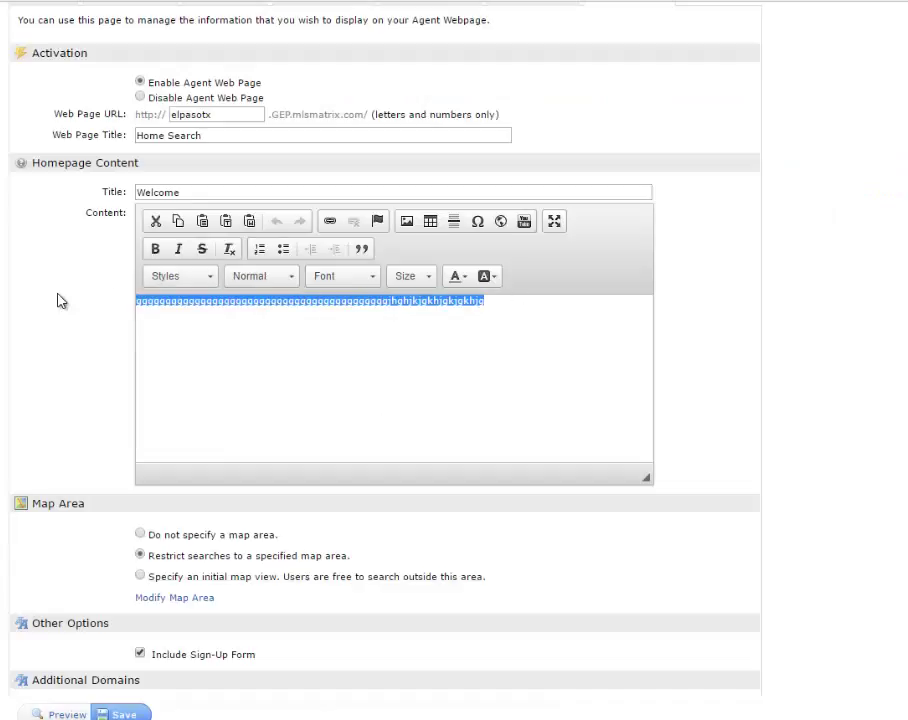
pyautogui.press('BackSpace')
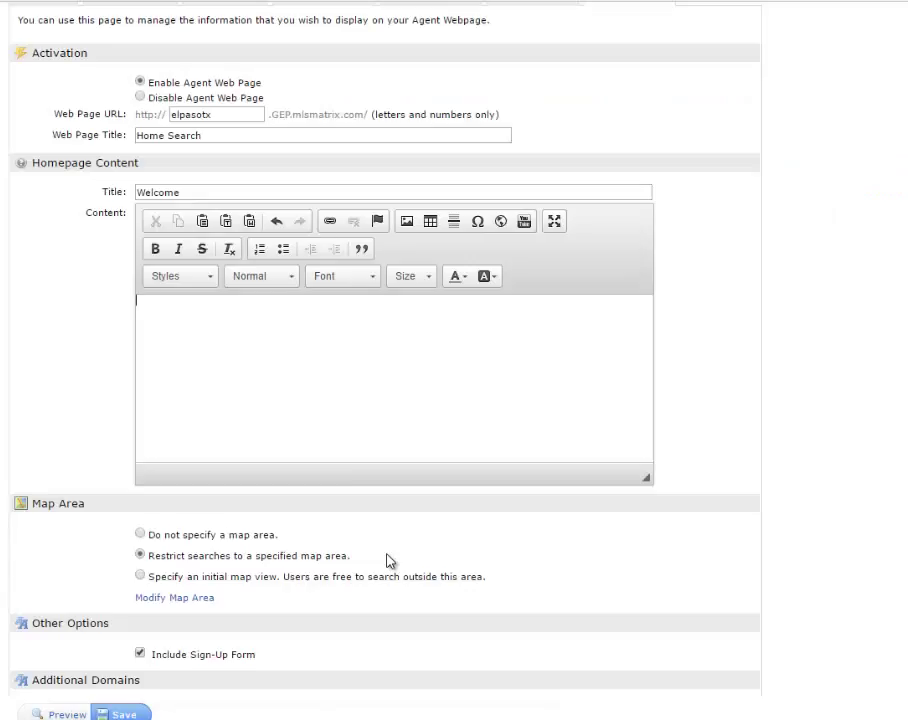
pyautogui.scroll(-3, 391, 561)
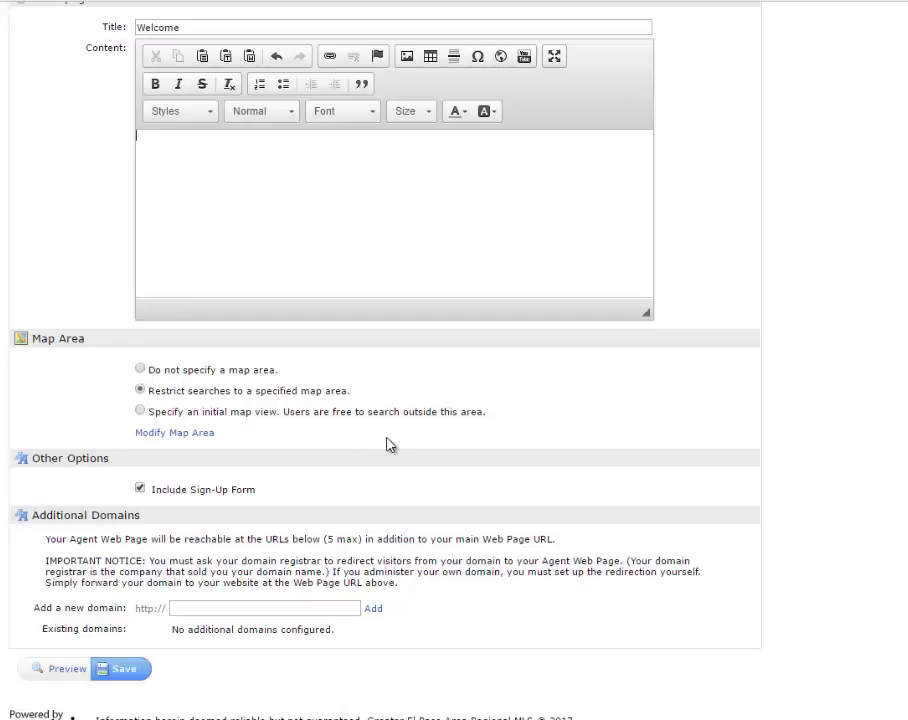
# - Set the Map Area option to 'Specify an initial map view'
pyautogui.click(140, 412)
# - Open the map area editor, delete the existing blue shape, and center on northwest El Paso
pyautogui.click(210, 436)
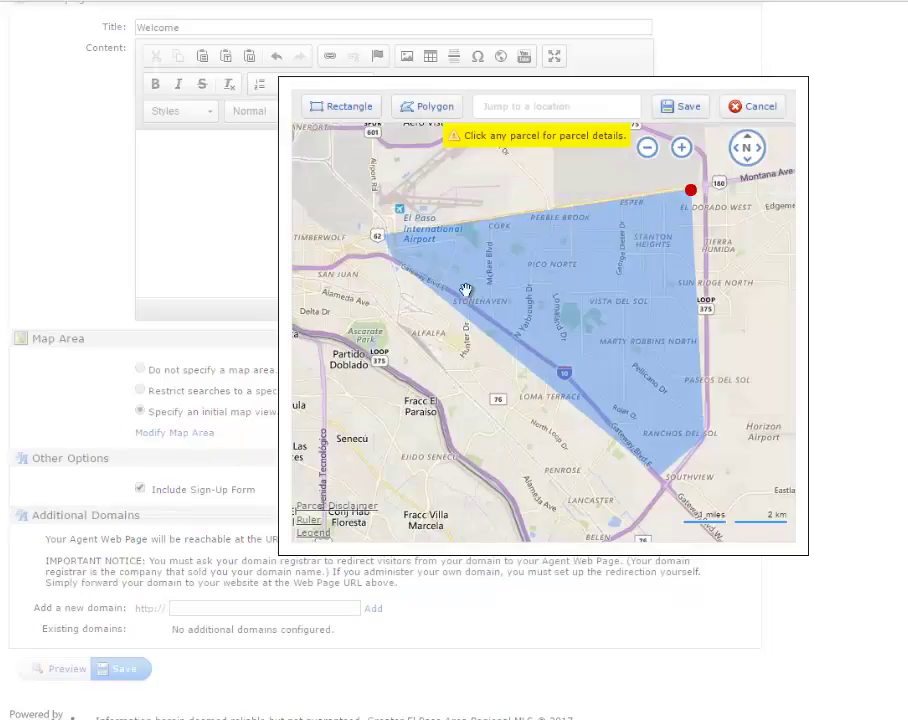
pyautogui.click(692, 193)
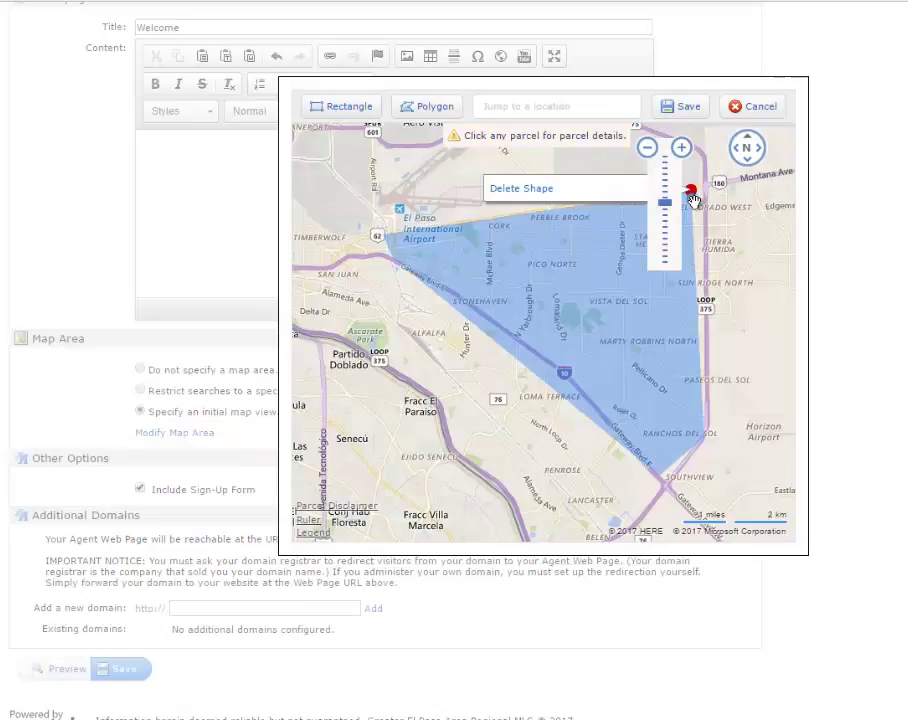
pyautogui.click(540, 190)
pyautogui.scroll(-1, 530, 300)
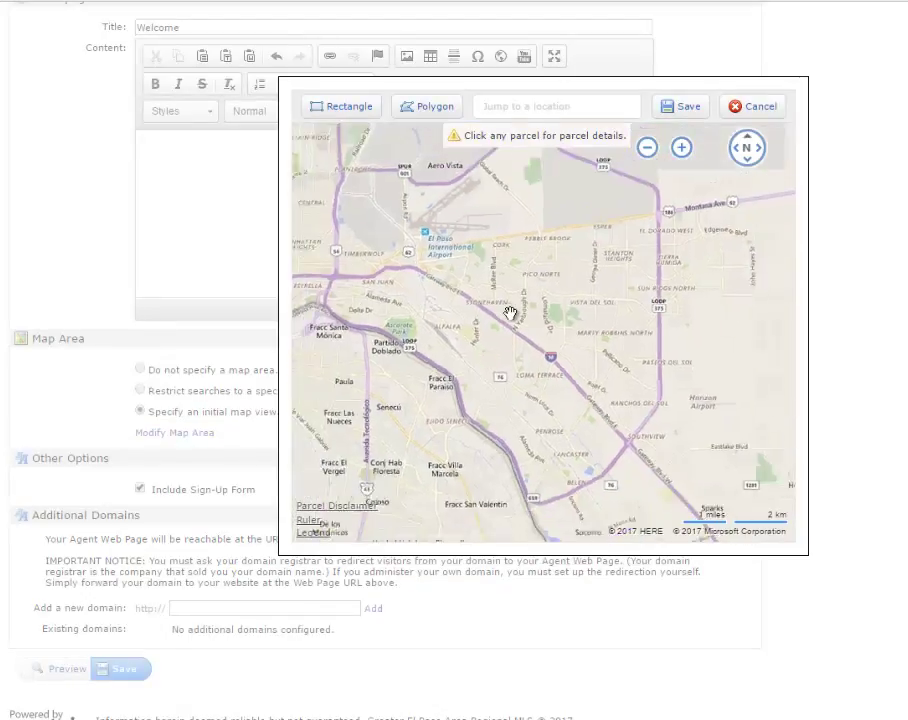
pyautogui.scroll(-2, 510, 313)
pyautogui.scroll(1, 456, 294)
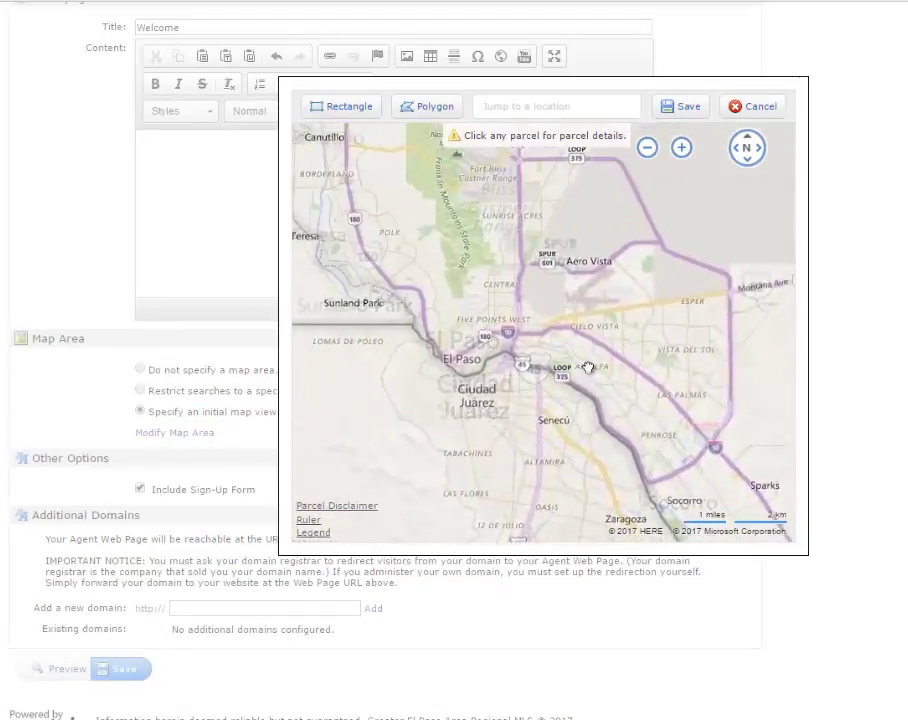
pyautogui.moveTo(482, 316); pyautogui.dragTo(502, 373)
pyautogui.scroll(1, 516, 340)
pyautogui.scroll(1, 516, 340)
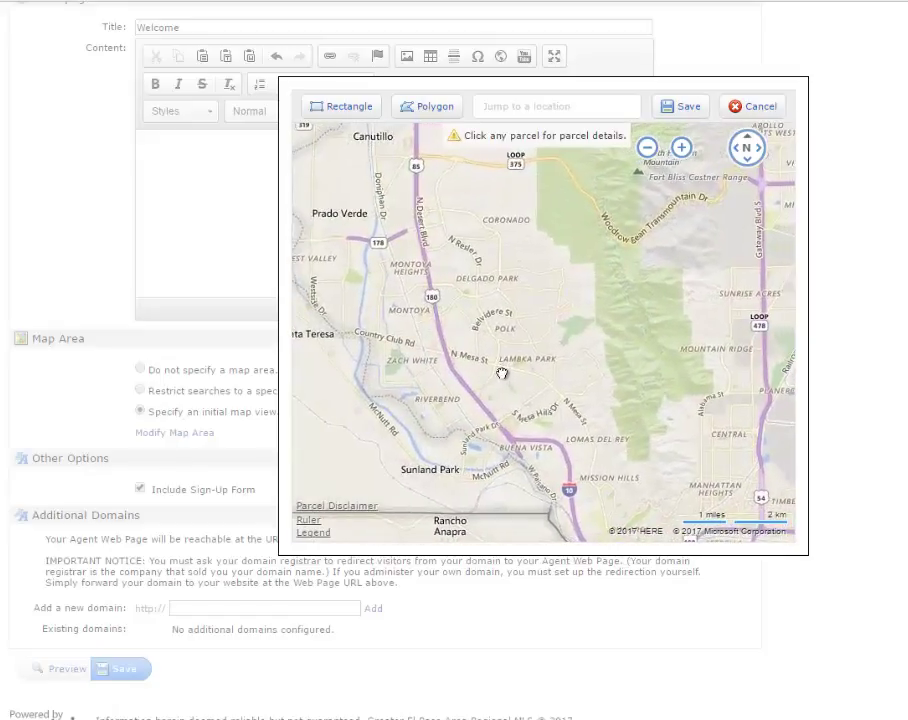
# - Draw a new polygon around Coronado and Delgado Park and save the map area
pyautogui.click(416, 108)
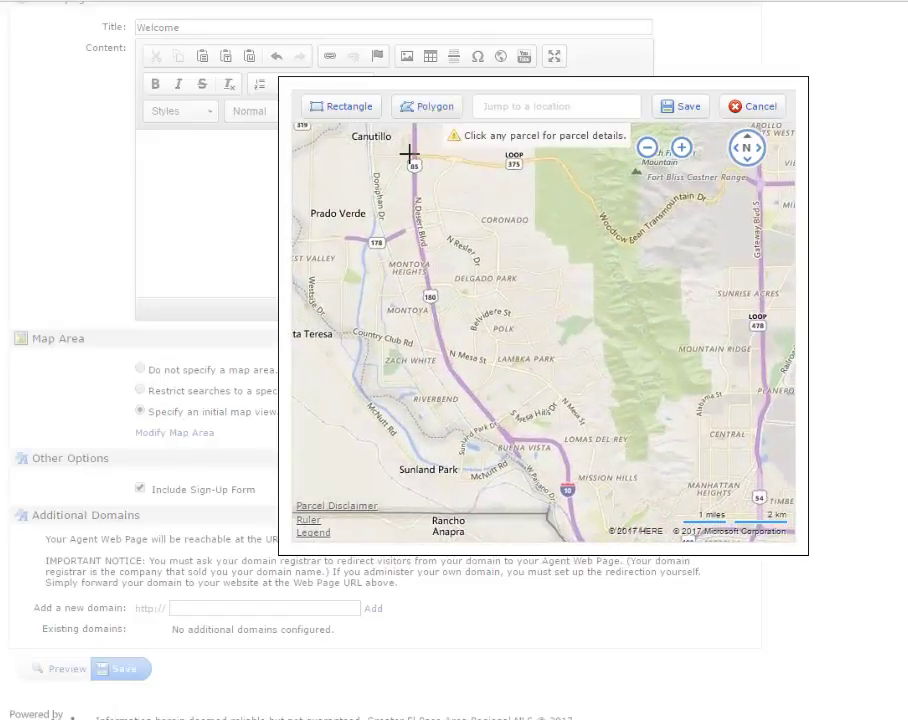
pyautogui.click(411, 155)
pyautogui.click(516, 158)
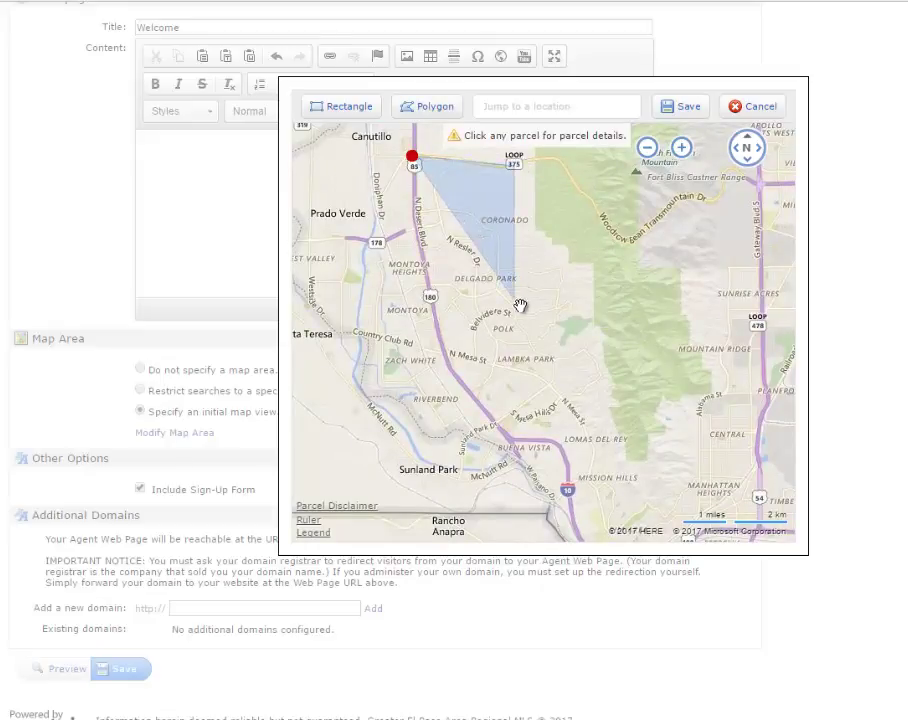
pyautogui.click(591, 312)
pyautogui.click(453, 352)
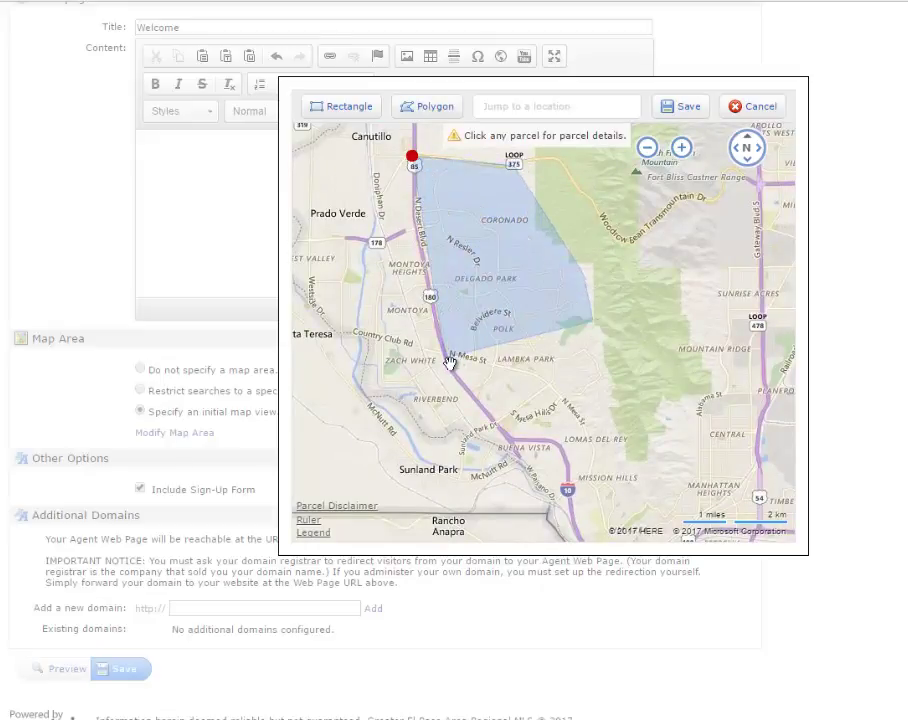
pyautogui.click(411, 157)
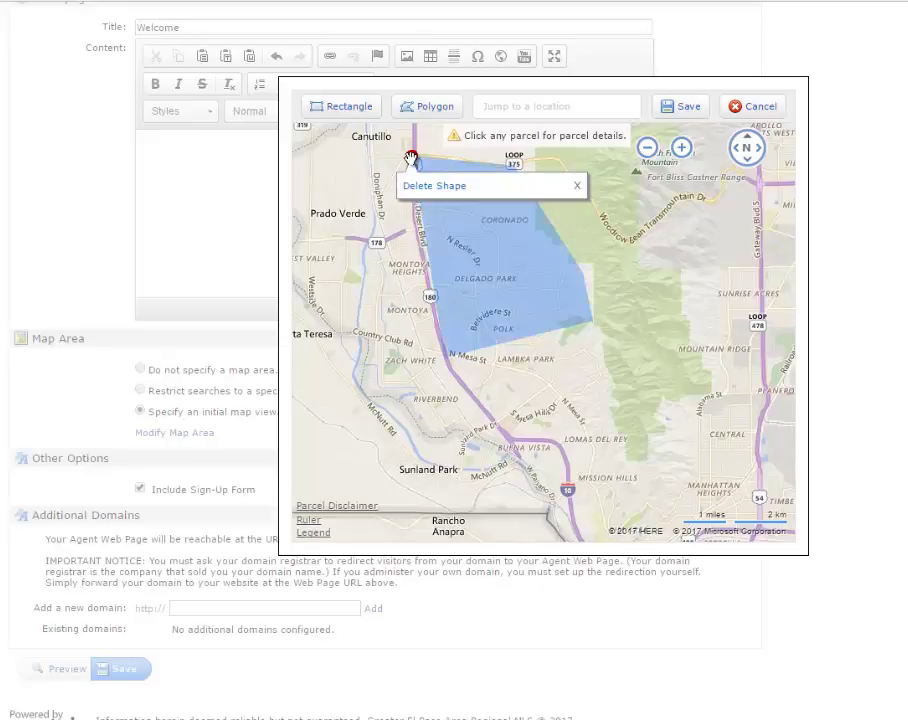
pyautogui.click(686, 109)
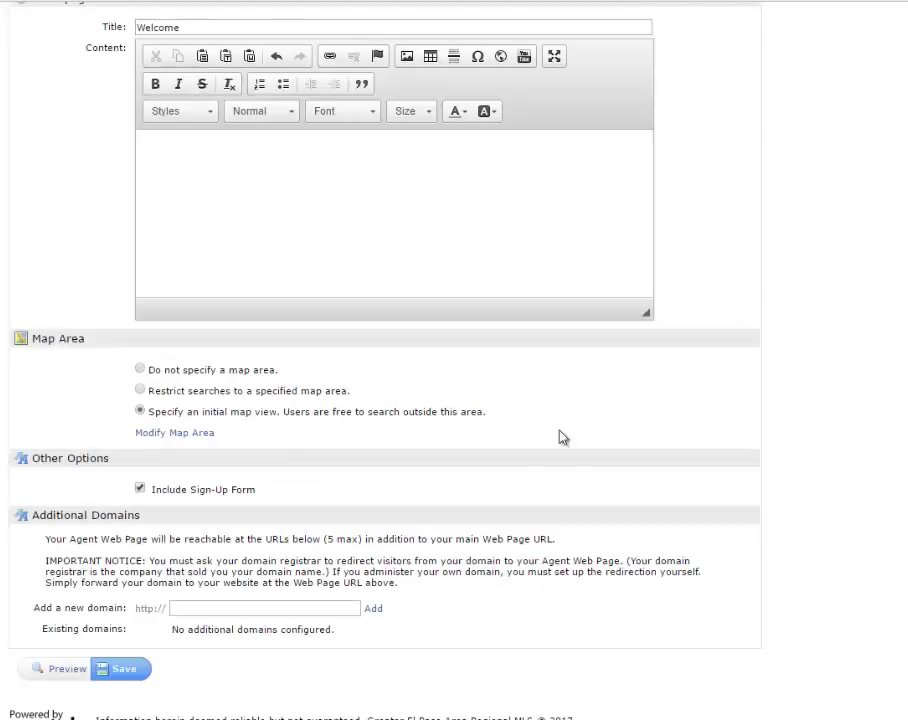
# - Tick Include Sign-Up Form under Other Options
pyautogui.click(140, 489)
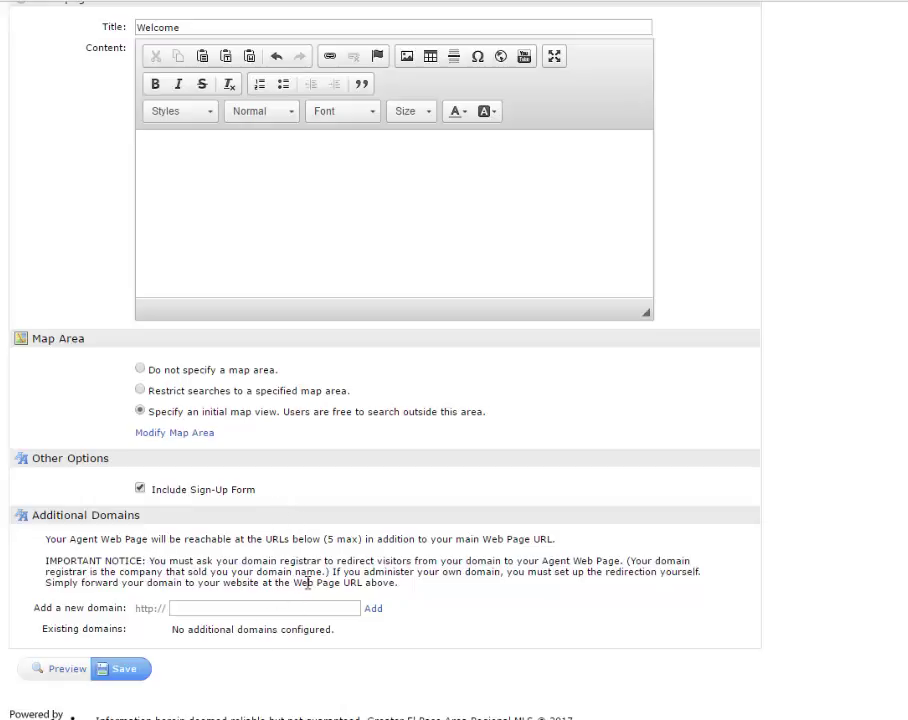
pyautogui.scroll(1, 197, 602)
pyautogui.scroll(3, 197, 604)
pyautogui.scroll(-4, 91, 661)
# - Save, then change the URL from elpasotx to elpasotexashomes and save again
pyautogui.click(123, 670)
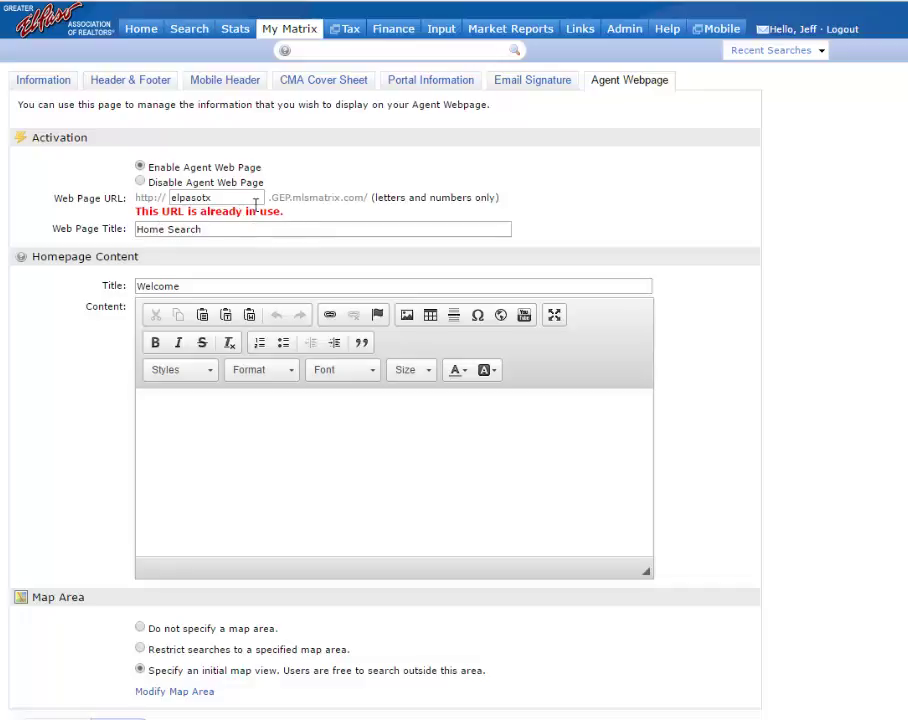
pyautogui.click(222, 199)
pyautogui.press('BackSpace')
pyautogui.write('exas')
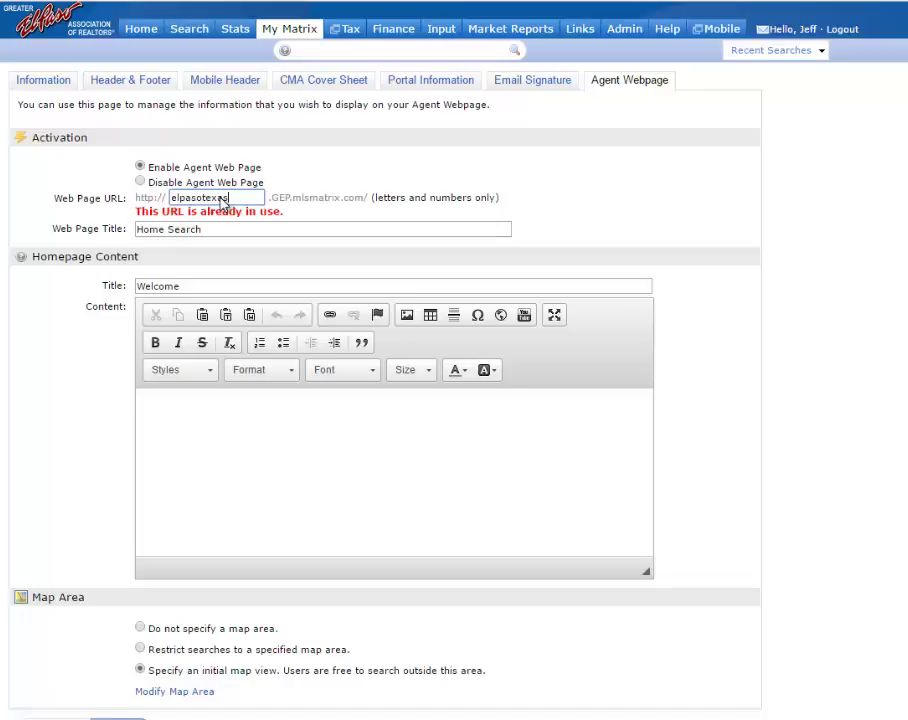
pyautogui.write('homes')
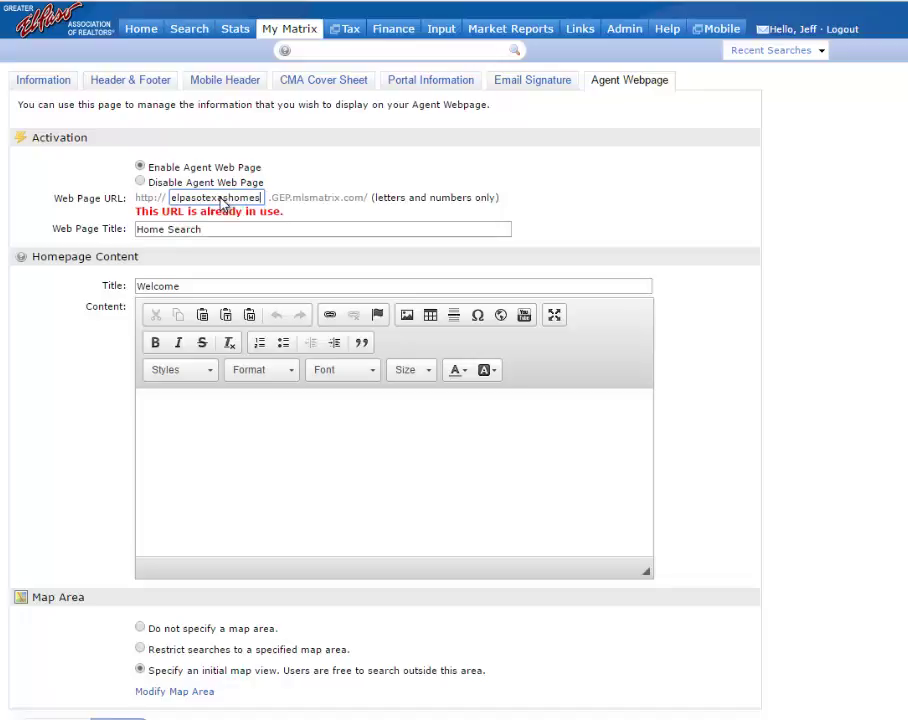
pyautogui.scroll(-3, 831, 495)
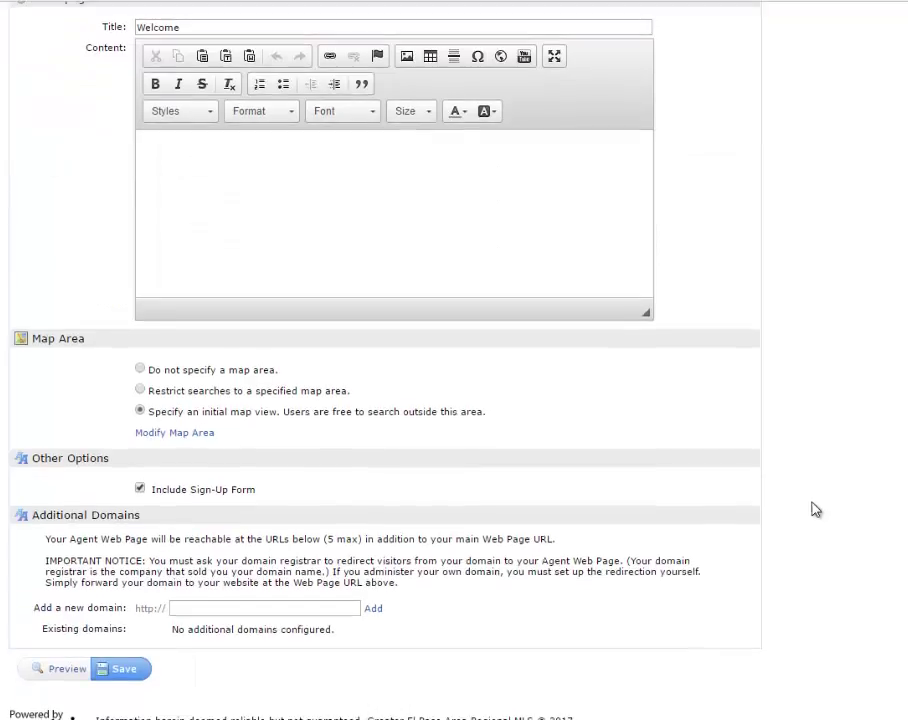
pyautogui.click(125, 677)
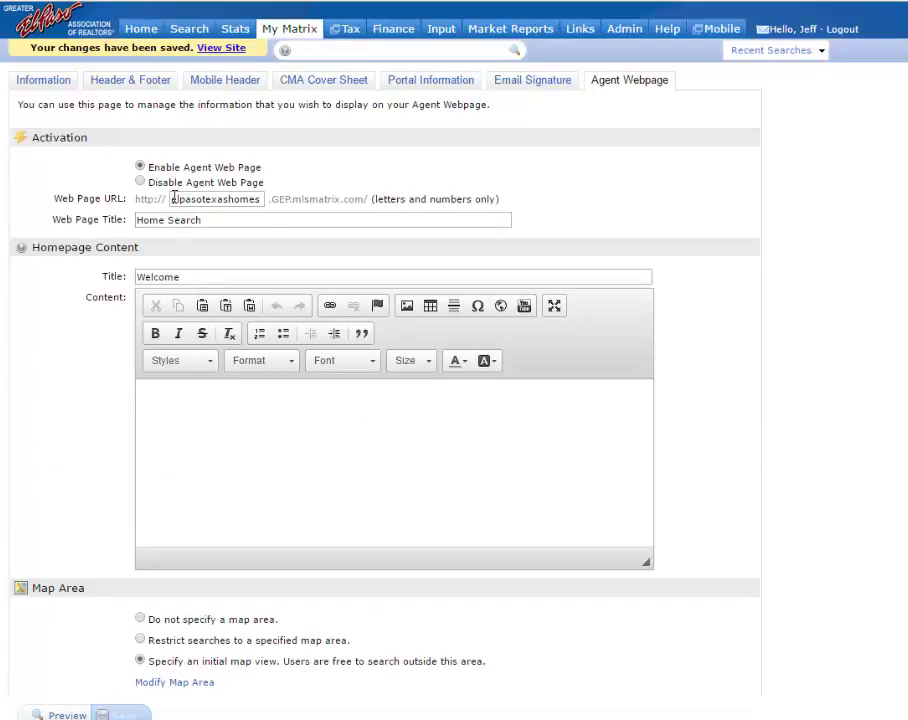
# - Overwrite the Web Page URL with 'tttt' and save the agent webpage settings
pyautogui.moveTo(173, 198); pyautogui.dragTo(332, 196)
pyautogui.write('tttt')
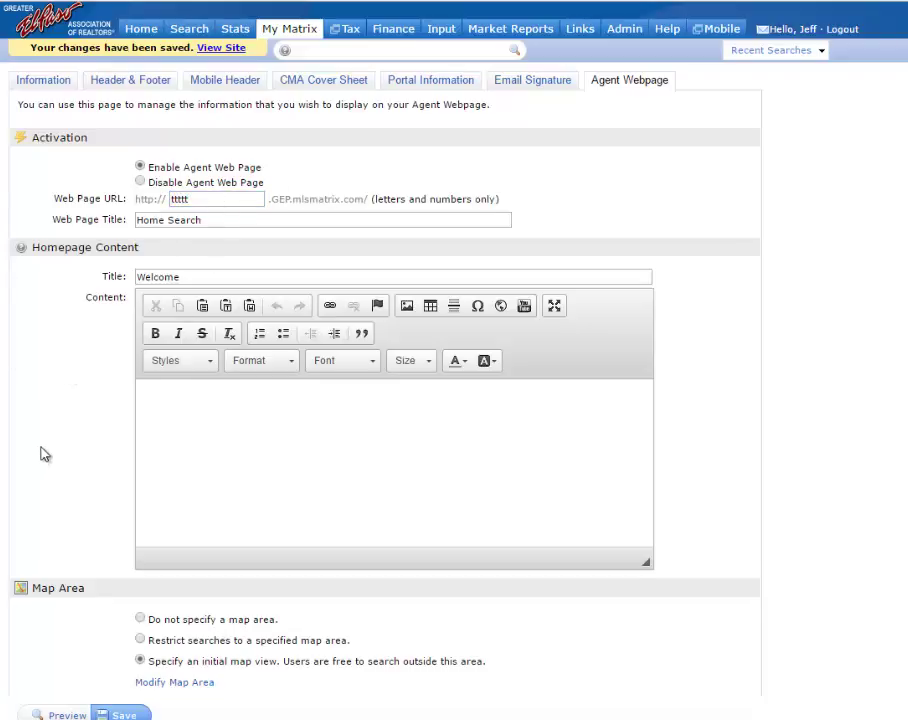
pyautogui.scroll(-3, 45, 455)
pyautogui.click(118, 666)
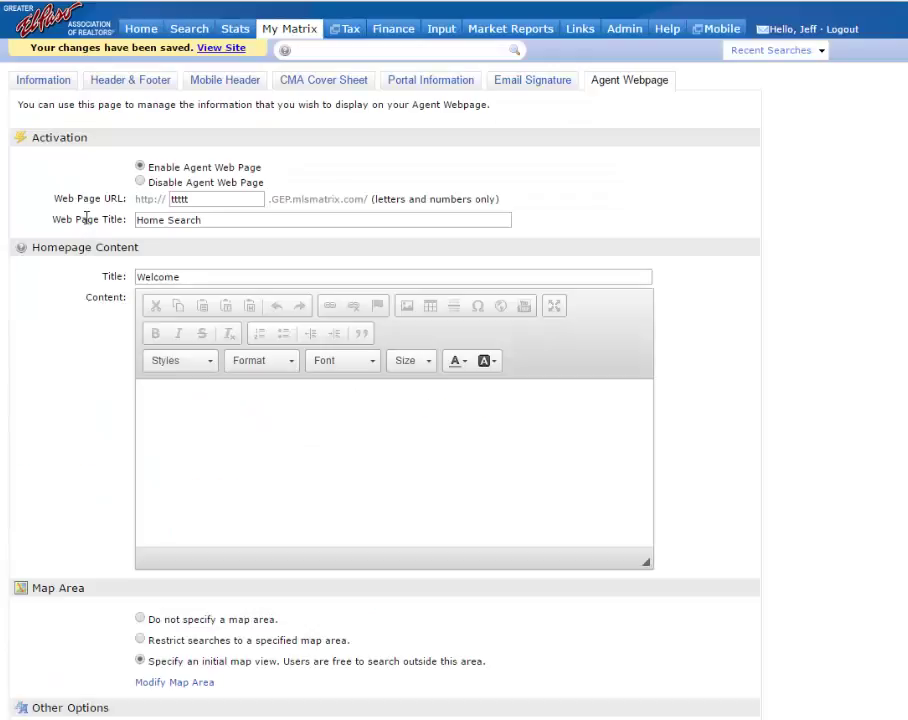
pyautogui.scroll(-2, 77, 455)
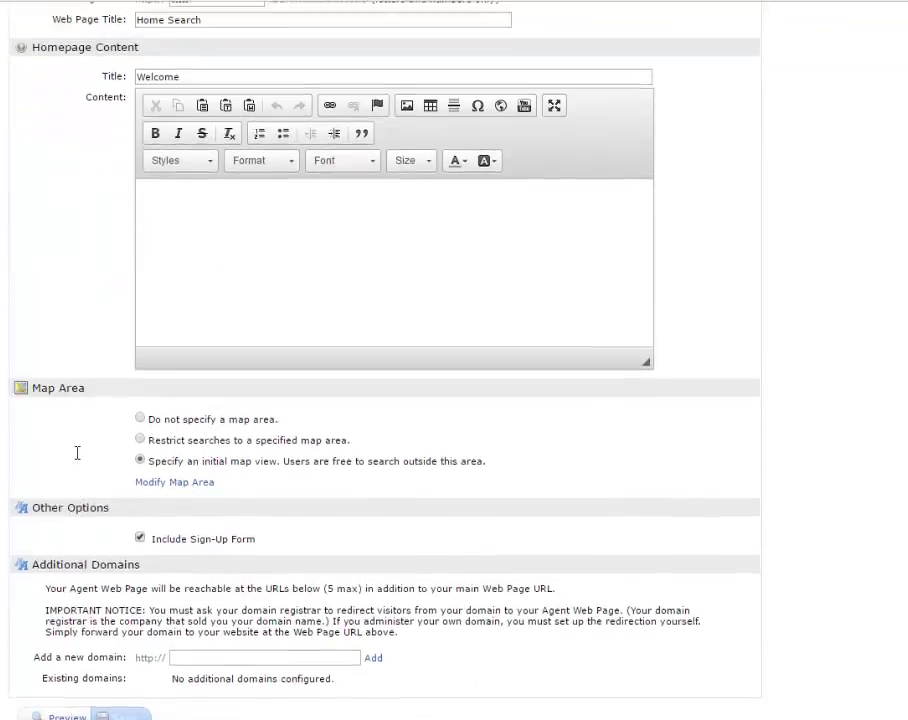
pyautogui.scroll(2, 77, 453)
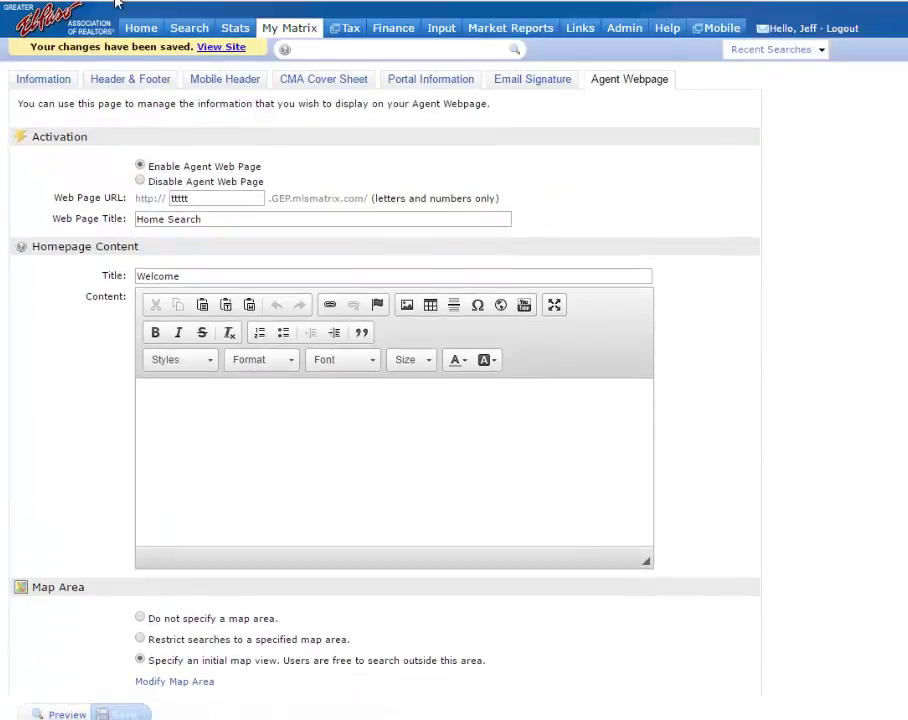
# - Open the live agent site from View Site in the 'Your changes have been saved' banner
pyautogui.click(222, 47)
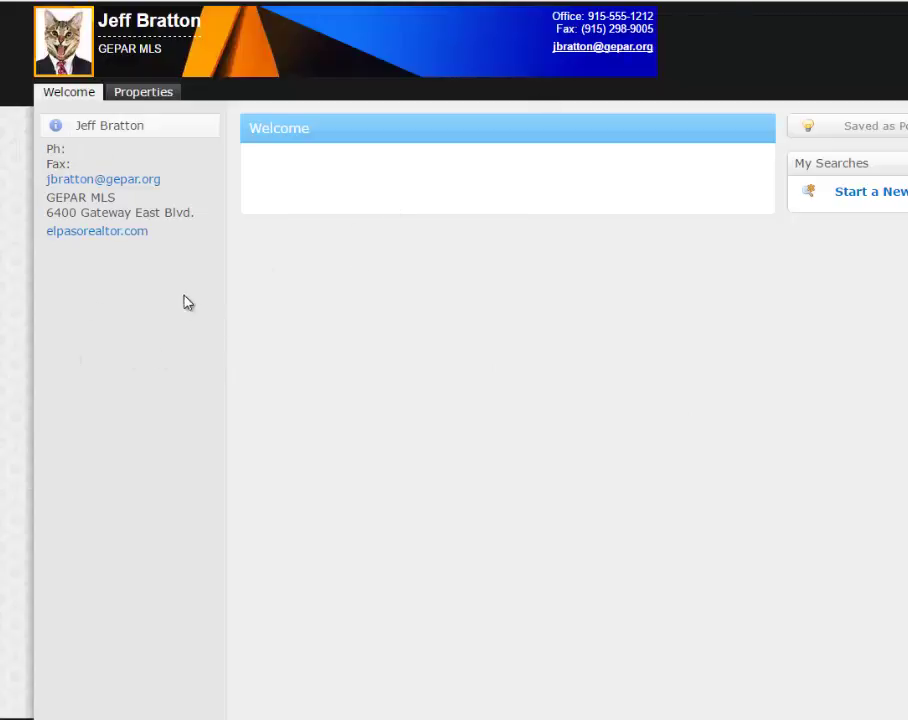
# - On the Properties map, pan toward central El Paso and zoom into the 99-listing cluster
pyautogui.click(142, 94)
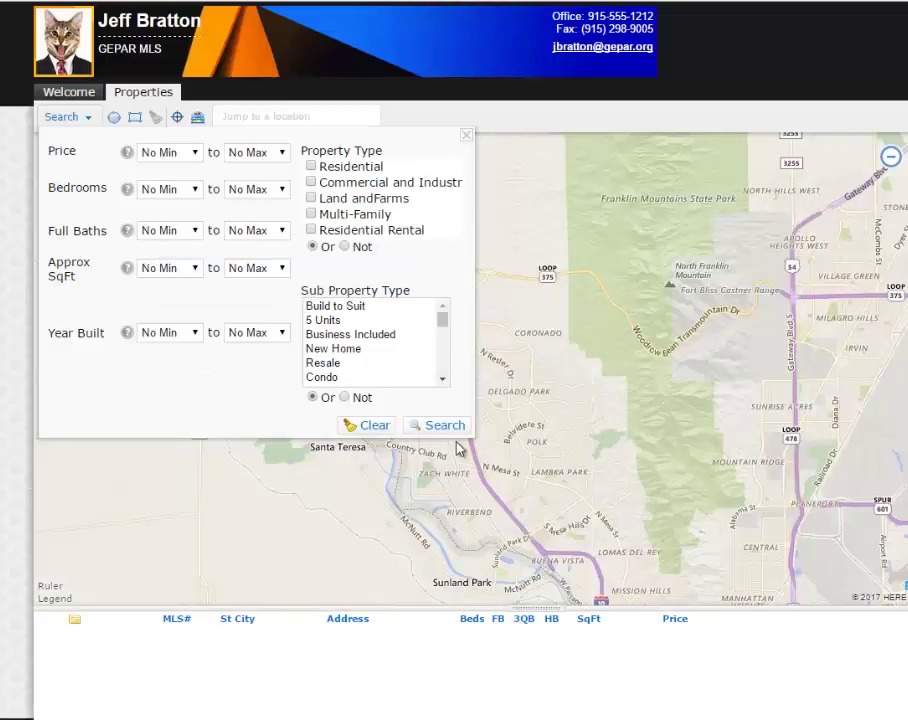
pyautogui.click(466, 134)
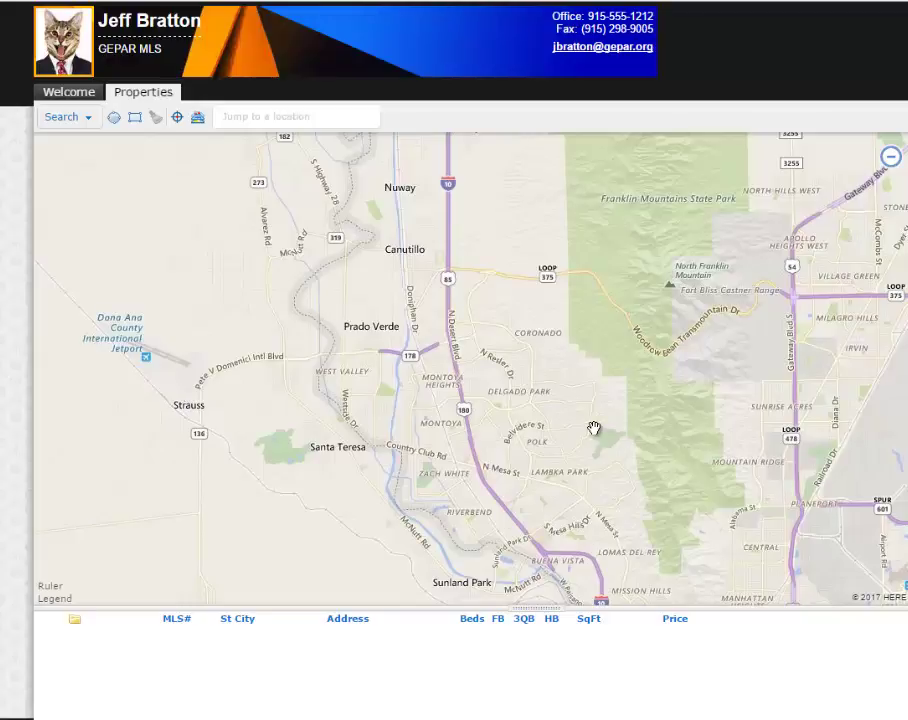
pyautogui.moveTo(723, 509); pyautogui.dragTo(380, 262)
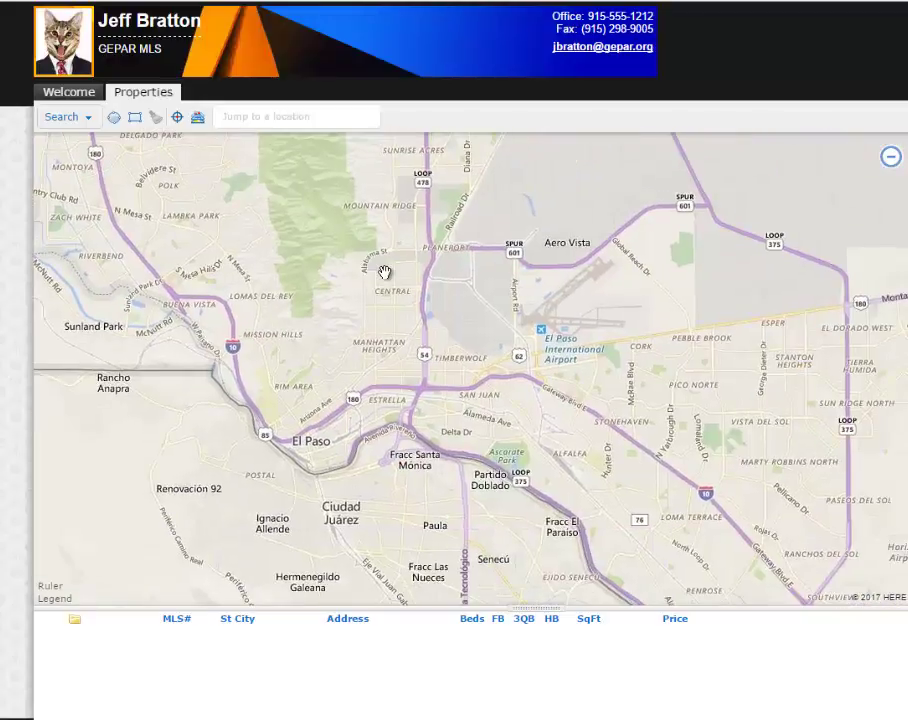
pyautogui.click(493, 393)
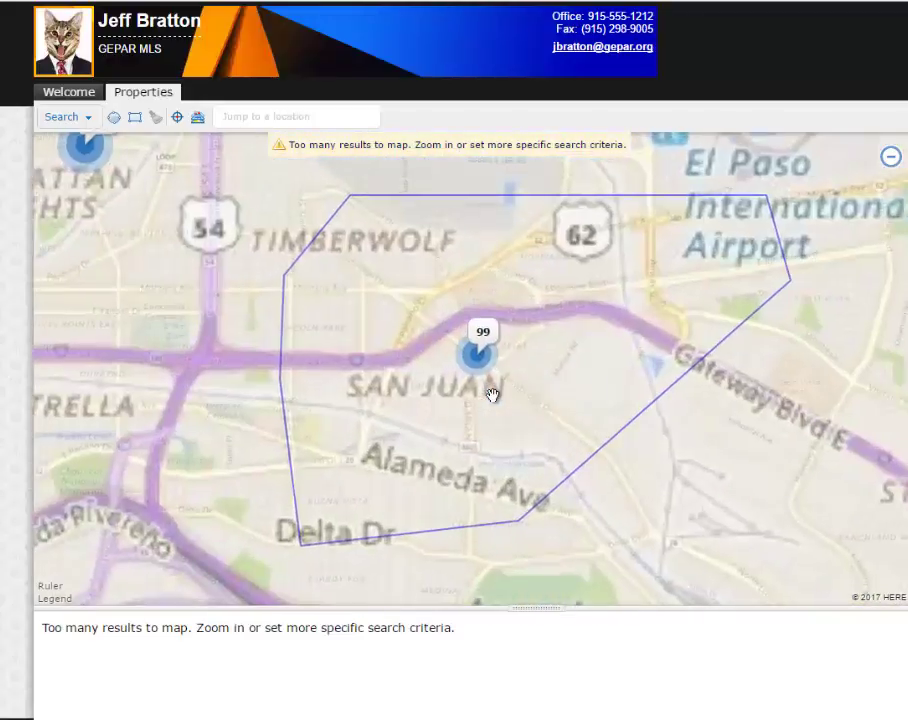
# - Open and review the detail page of the first result, listing 595609
pyautogui.moveTo(479, 333)
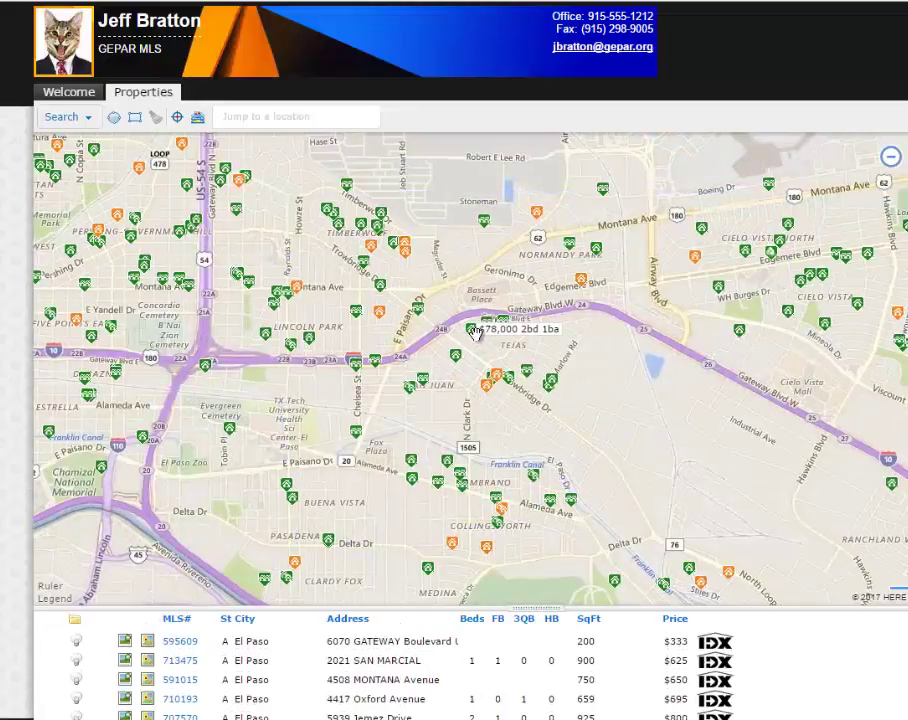
pyautogui.click(188, 641)
pyautogui.scroll(-2, 420, 440)
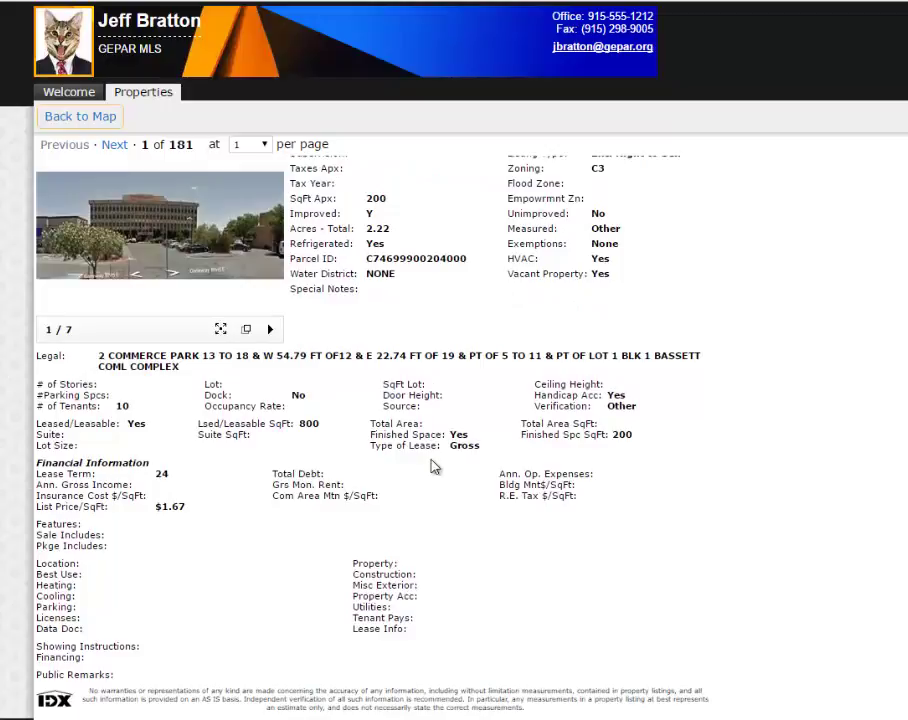
pyautogui.scroll(2, 432, 462)
pyautogui.scroll(-1, 462, 466)
pyautogui.scroll(1, 454, 550)
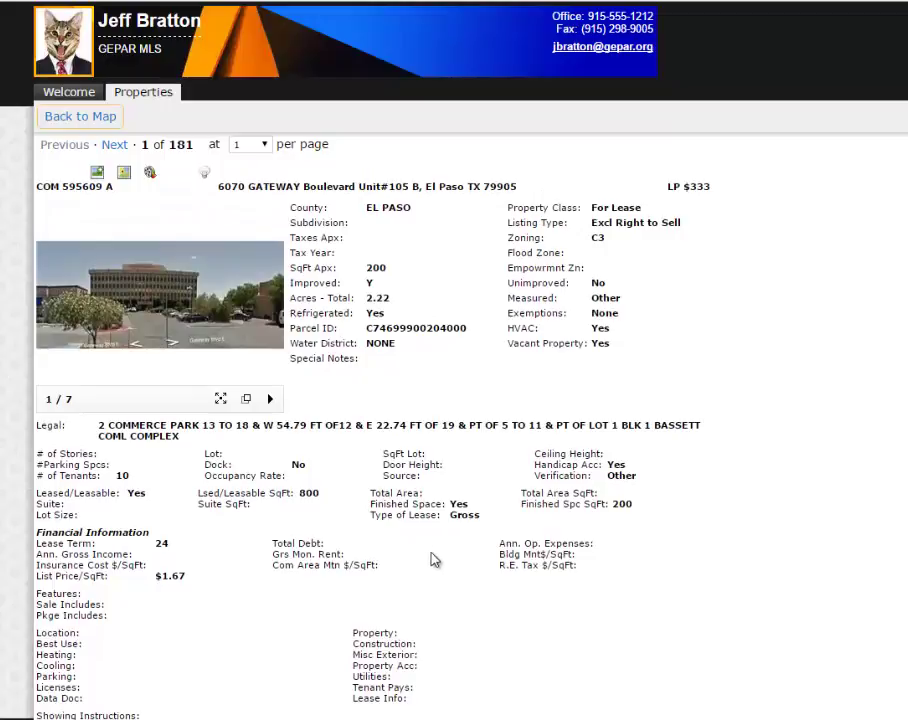
# - Leave the live site's map and Welcome pages and reopen Agent Web Page under My Matrix Settings
pyautogui.click(52, 122)
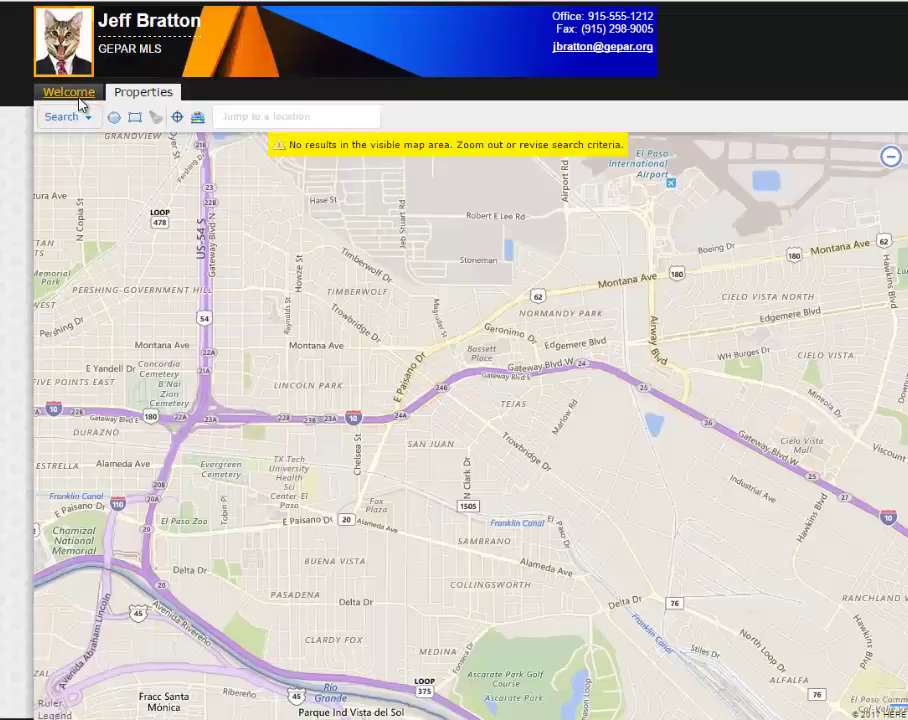
pyautogui.click(80, 101)
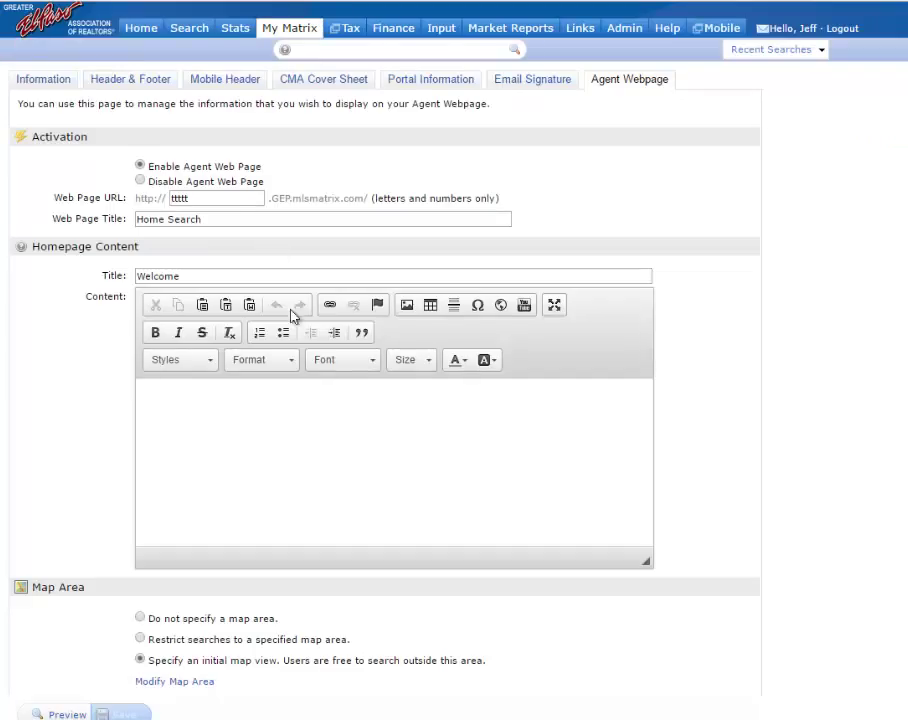
pyautogui.moveTo(290, 32)
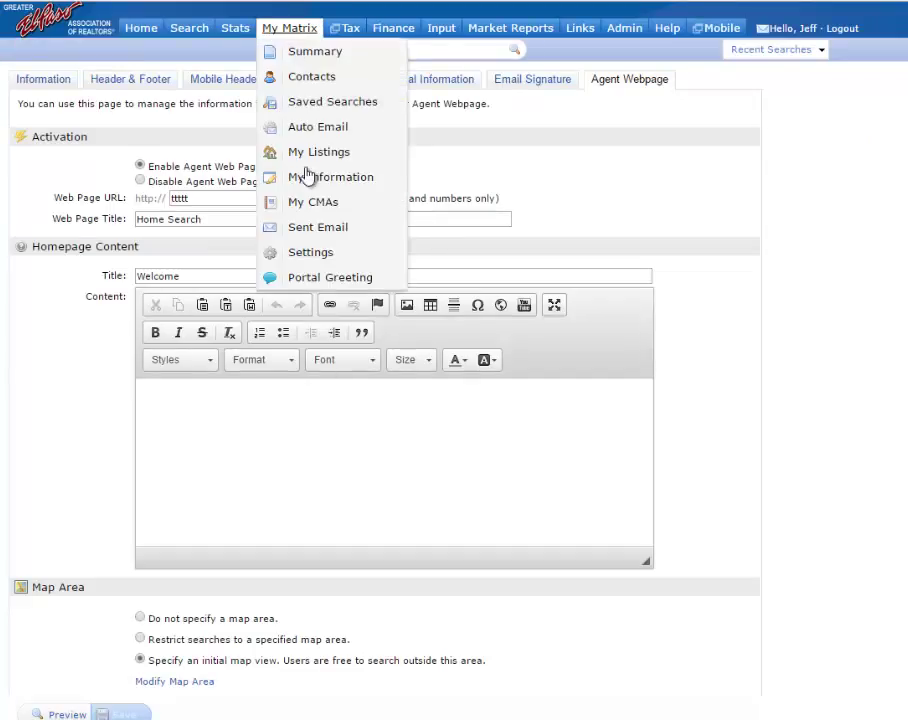
pyautogui.click(322, 254)
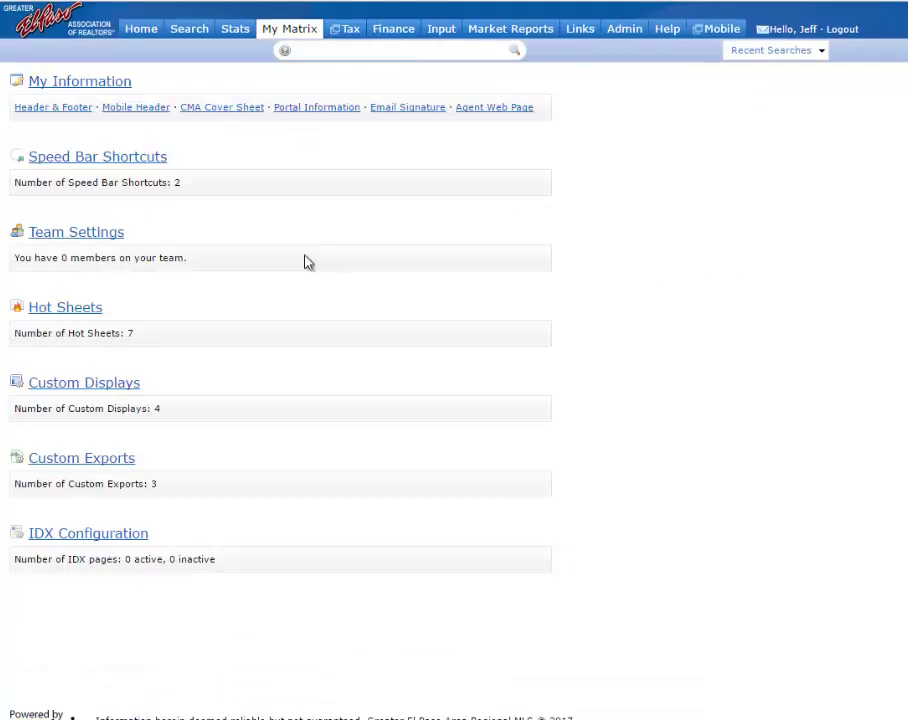
pyautogui.click(480, 111)
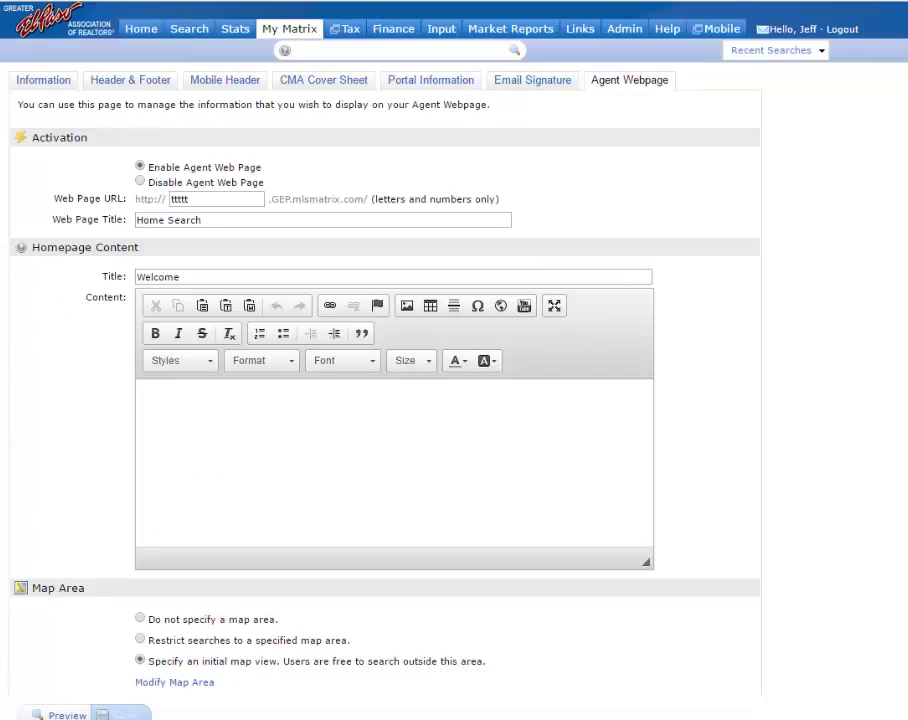